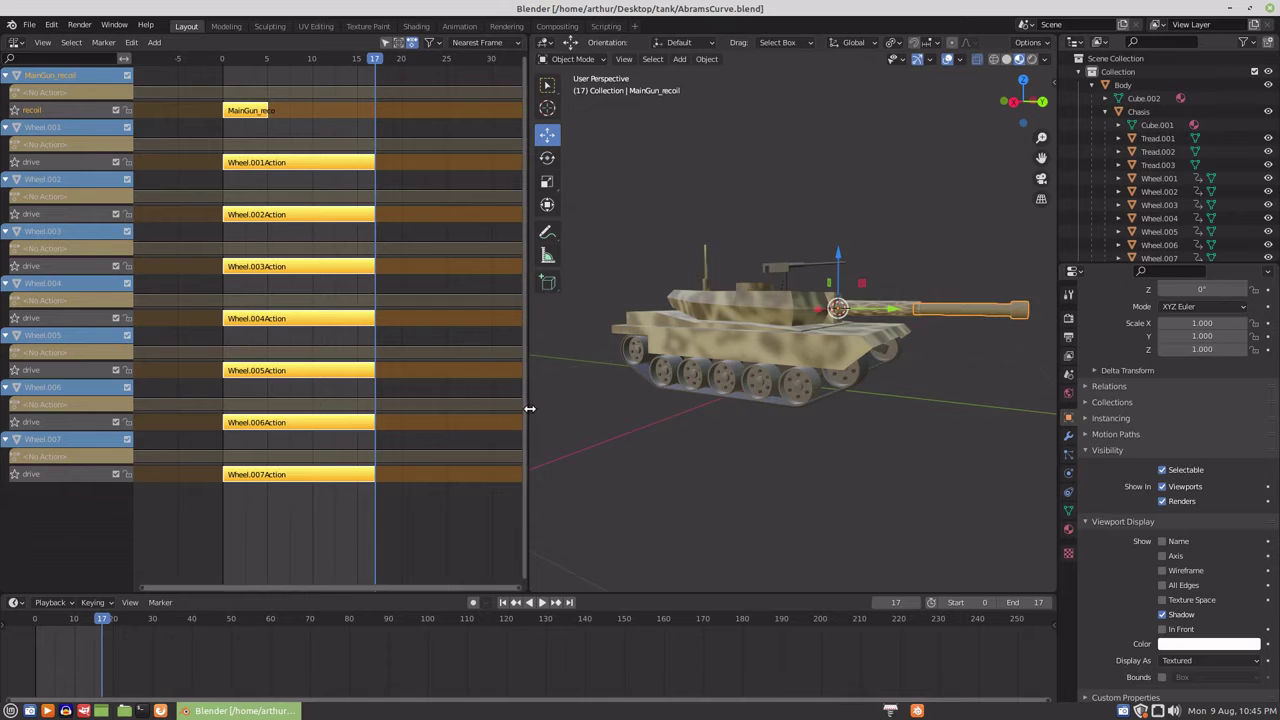
- Enlarge the 3D viewport by narrowing the neighbouring animation strip editor
drag(527, 414, 351, 418)
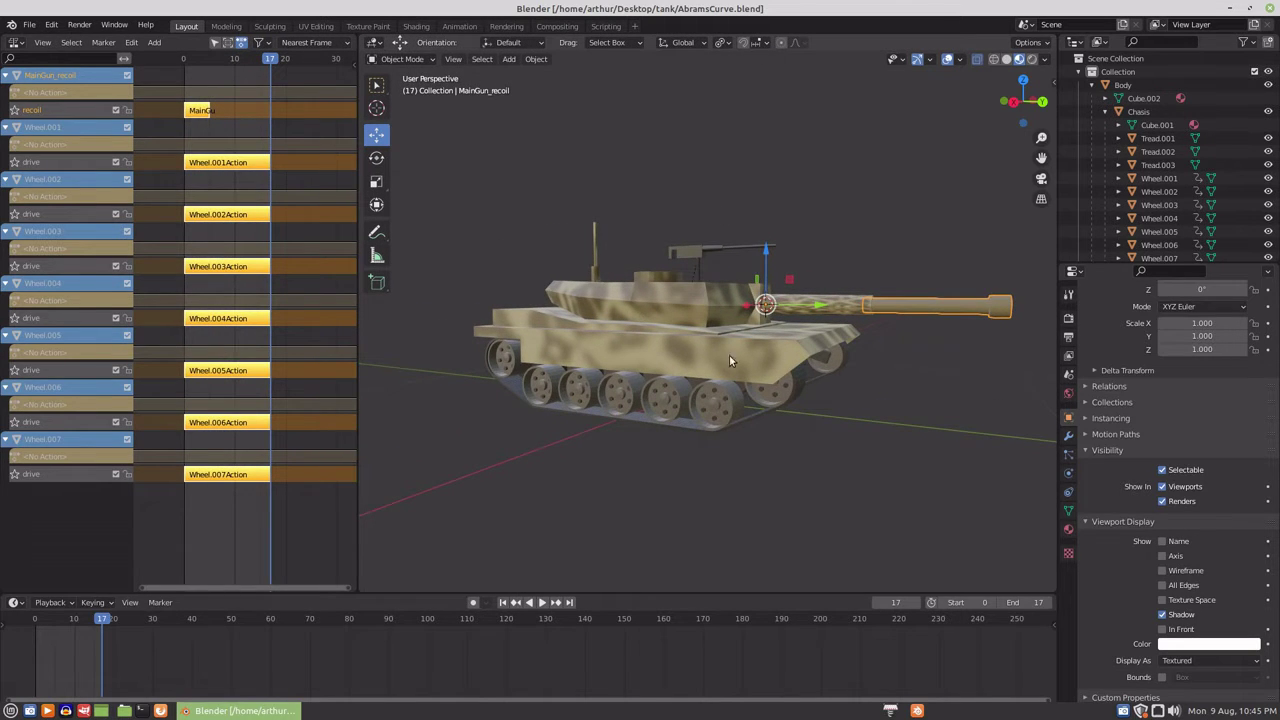
mouse_move(774, 389)
middle_down()
mouse_move(670, 415)
mouse_move(782, 383)
middle_up()
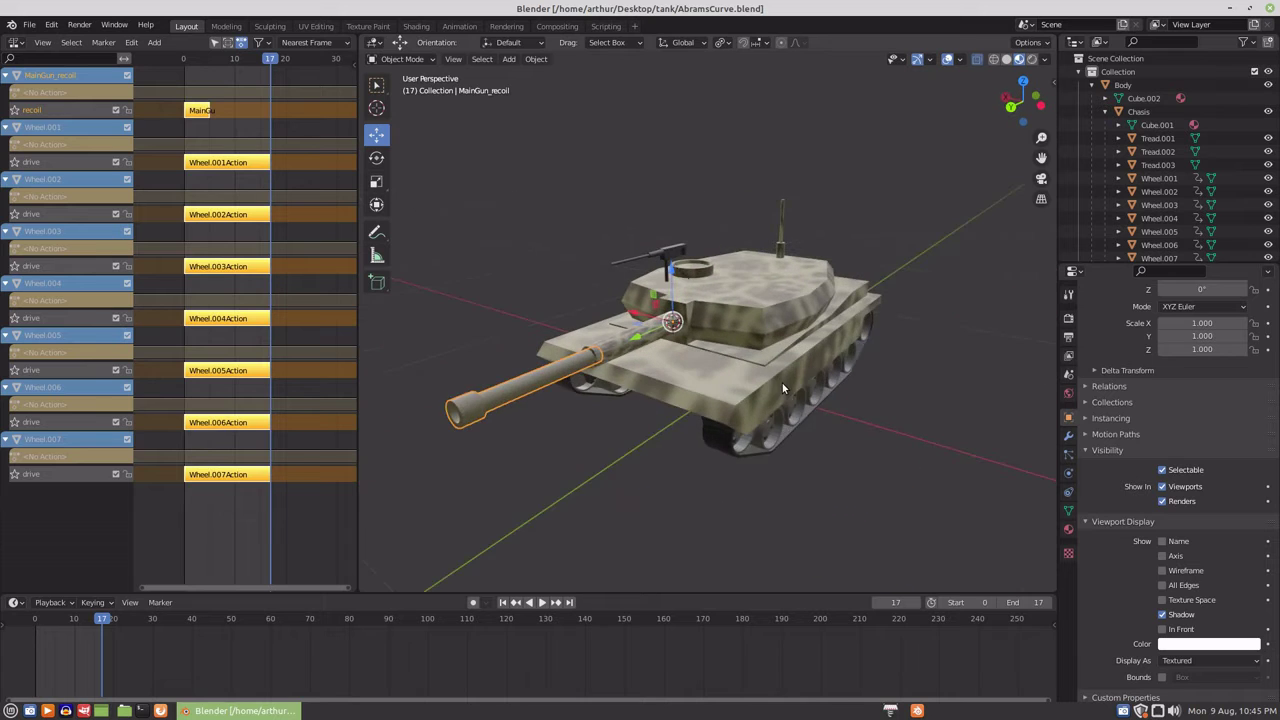
scroll(782, 383, up, 3)
scroll(782, 383, down, 2)
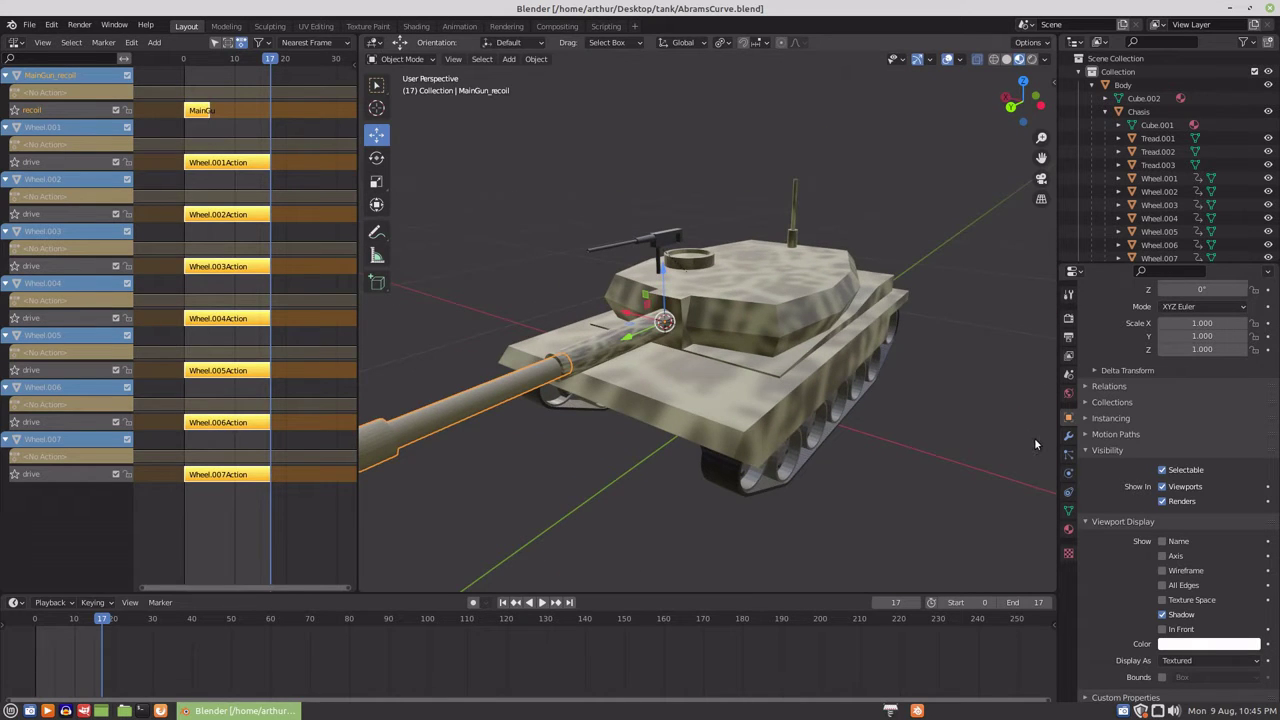
- Replace the Camo material's base color image with Camo_3.png from the Desktop folder
click(1068, 528)
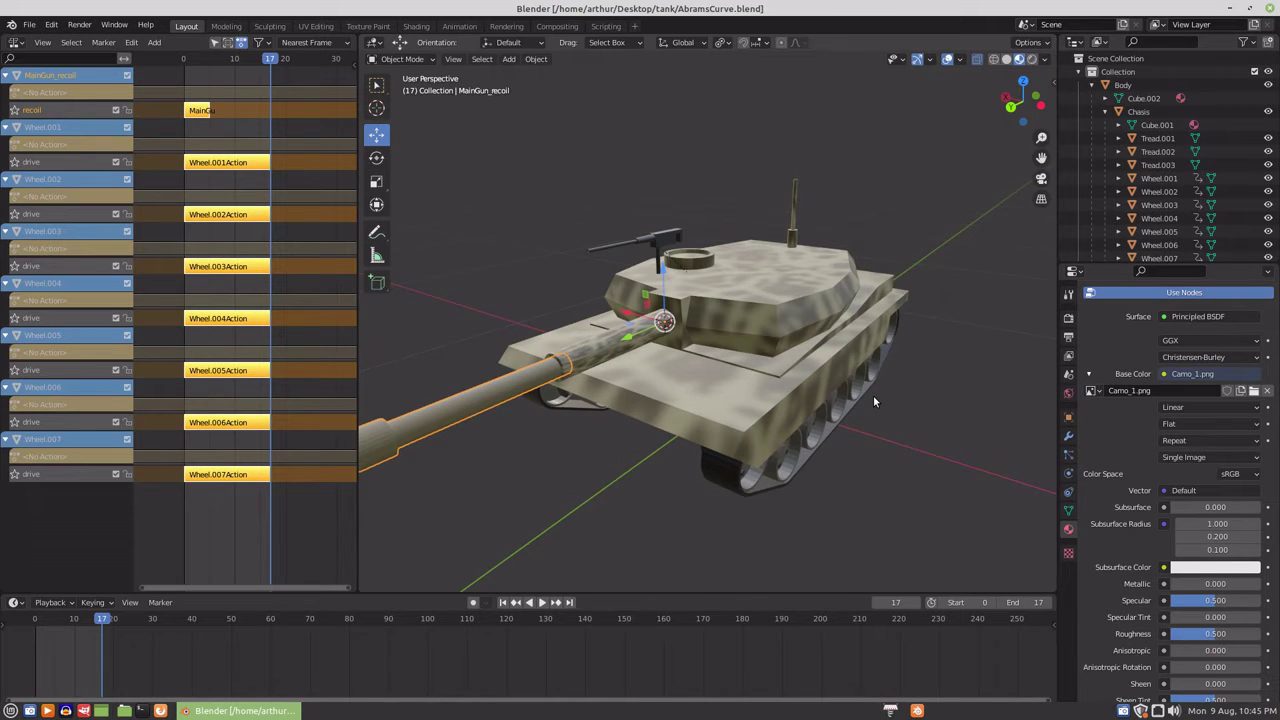
scroll(873, 396, up, 1)
middle_drag(873, 396, 777, 410)
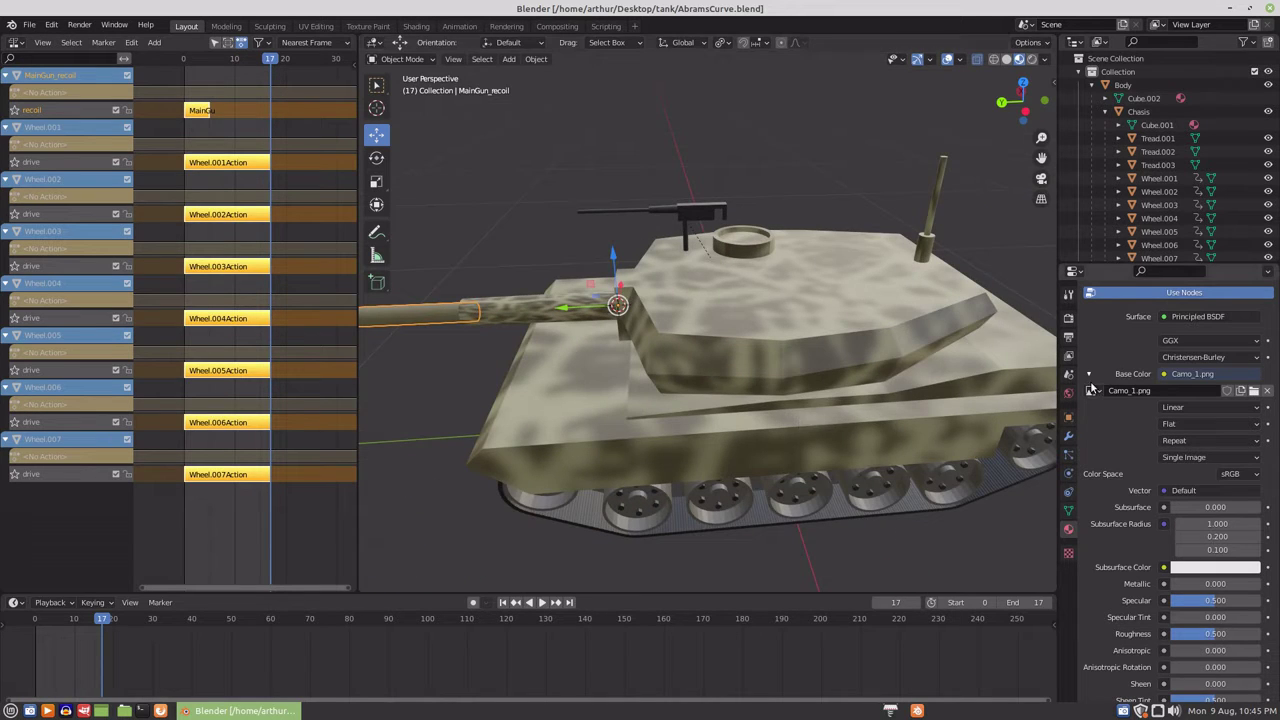
scroll(1140, 433, up, 5)
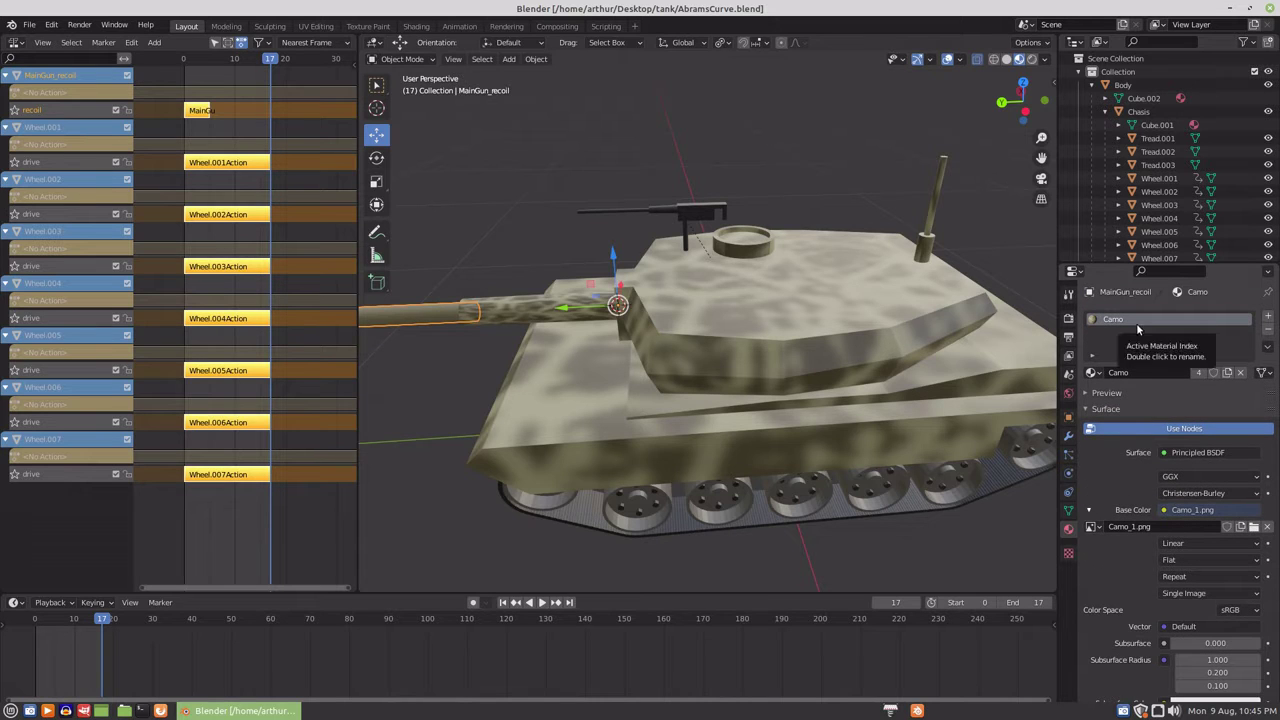
scroll(1124, 479, down, 1)
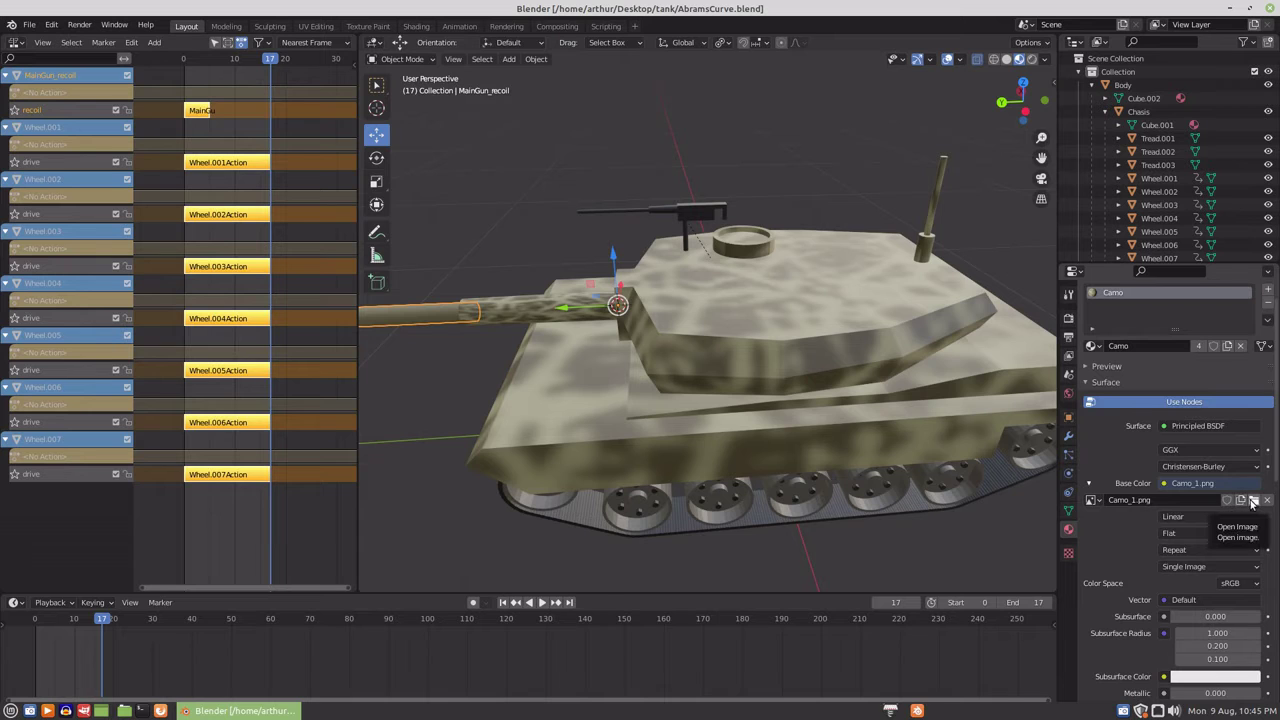
click(1253, 502)
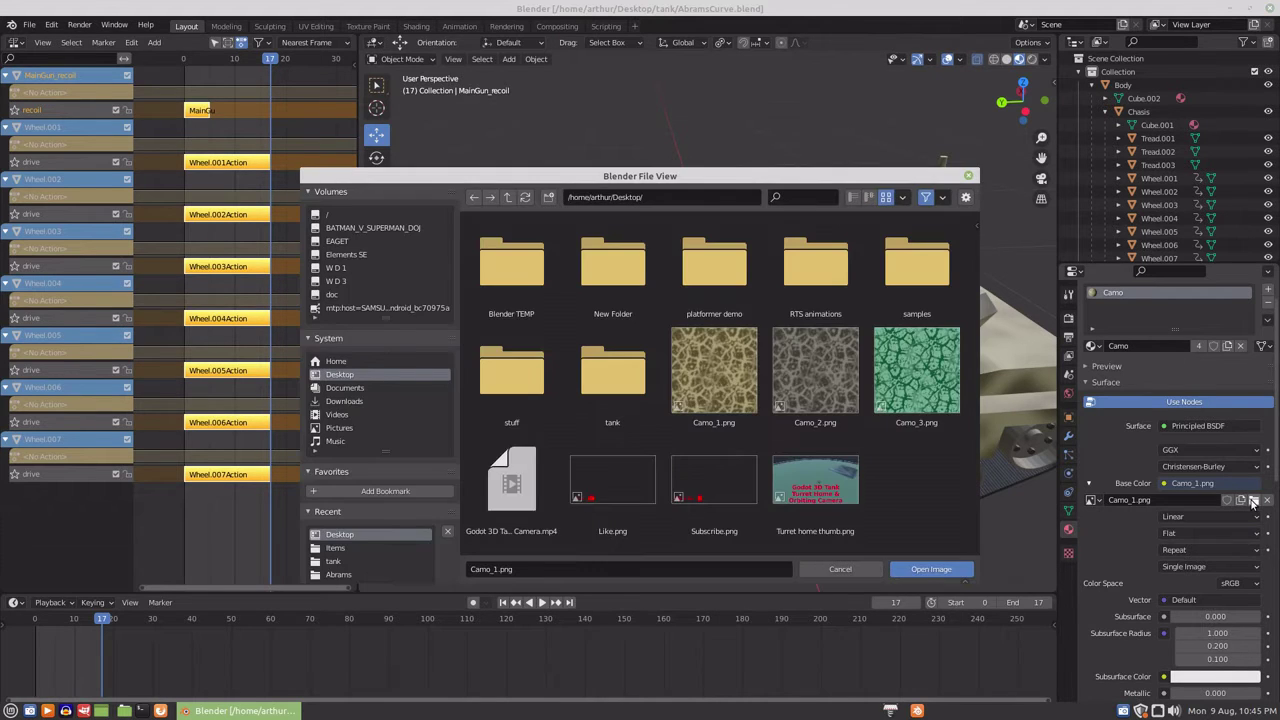
double_click(906, 370)
scroll(848, 410, down, 2)
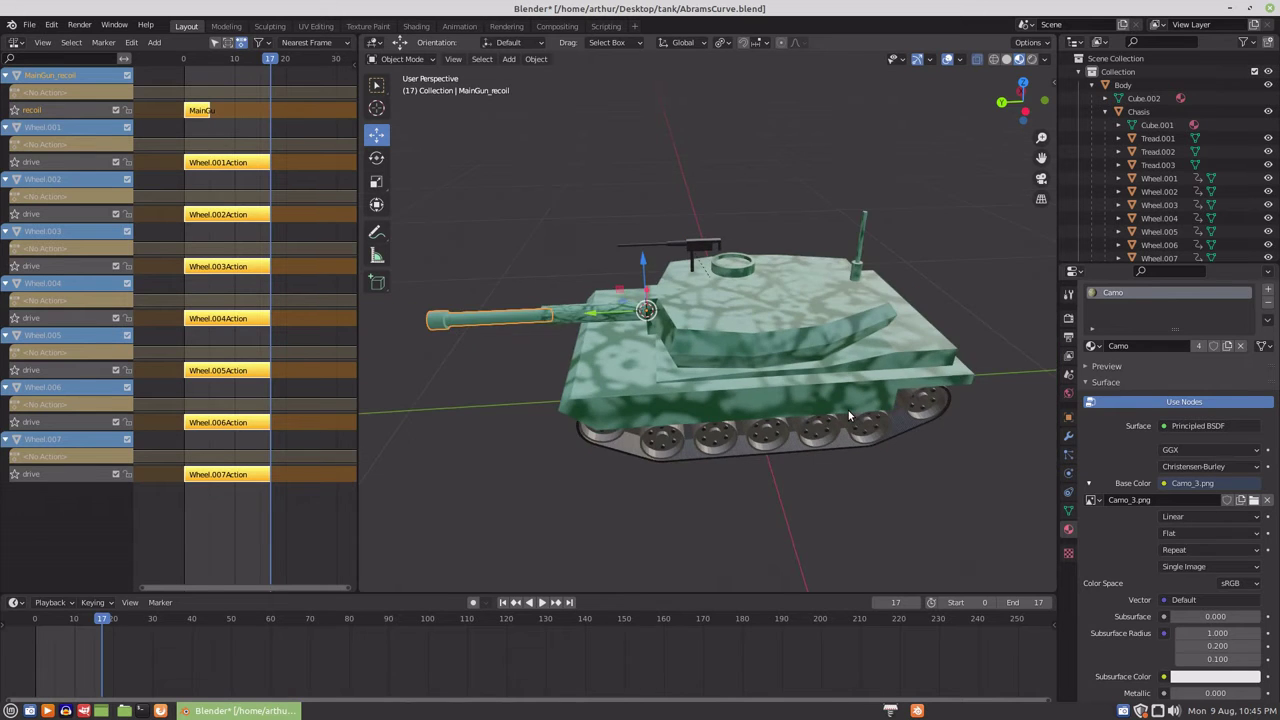
middle_drag(848, 410, 895, 399)
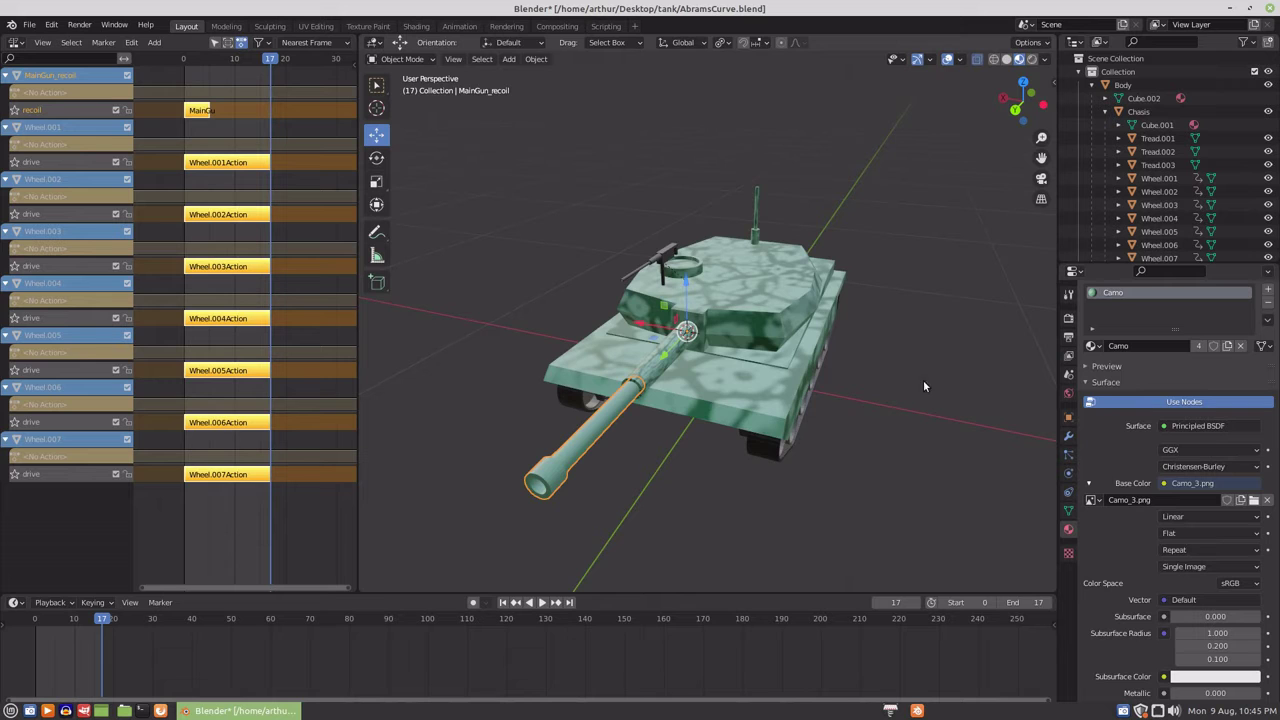
middle_drag(923, 380, 687, 374)
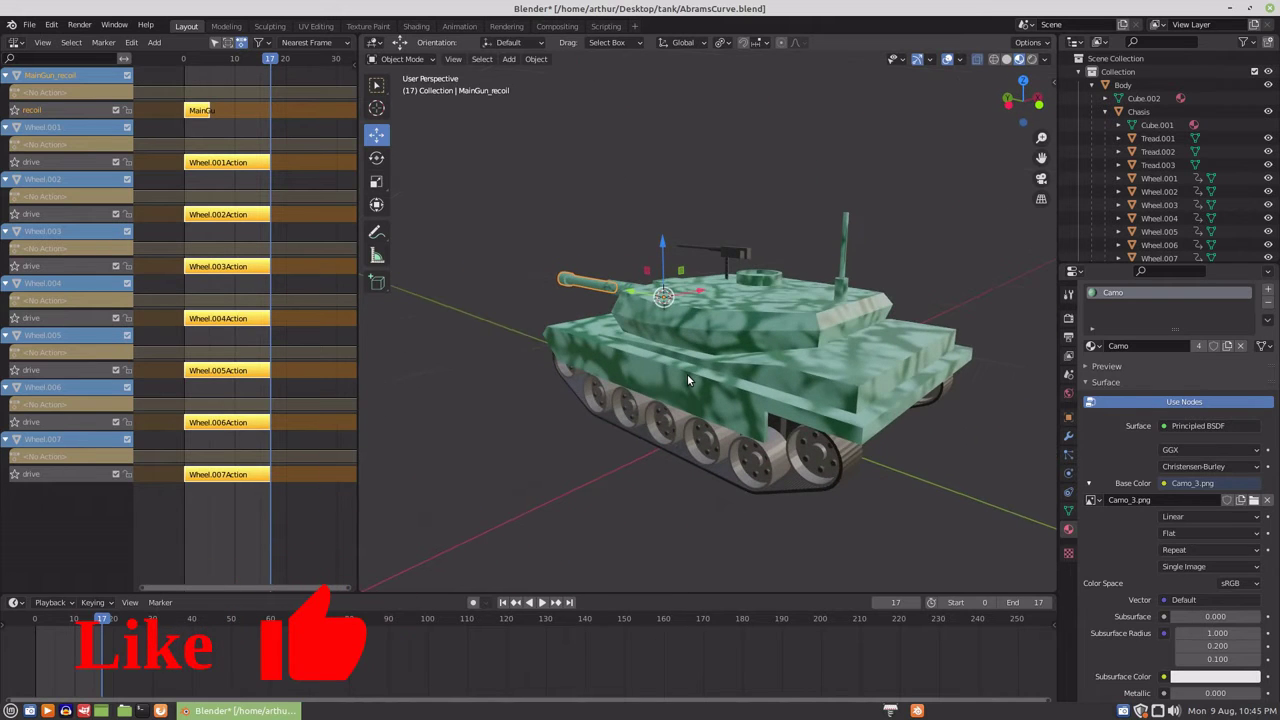
- Rename the main gun's Camo material to Camo_green
double_click(1131, 292)
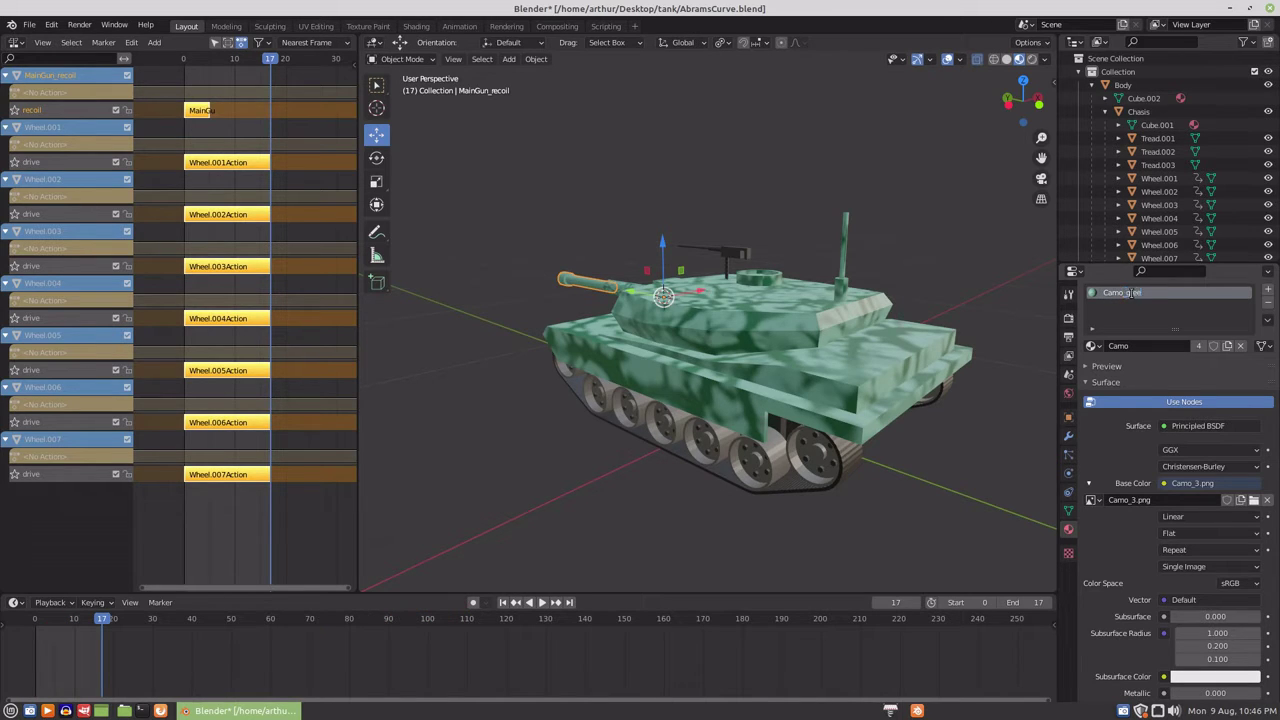
click(1100, 312)
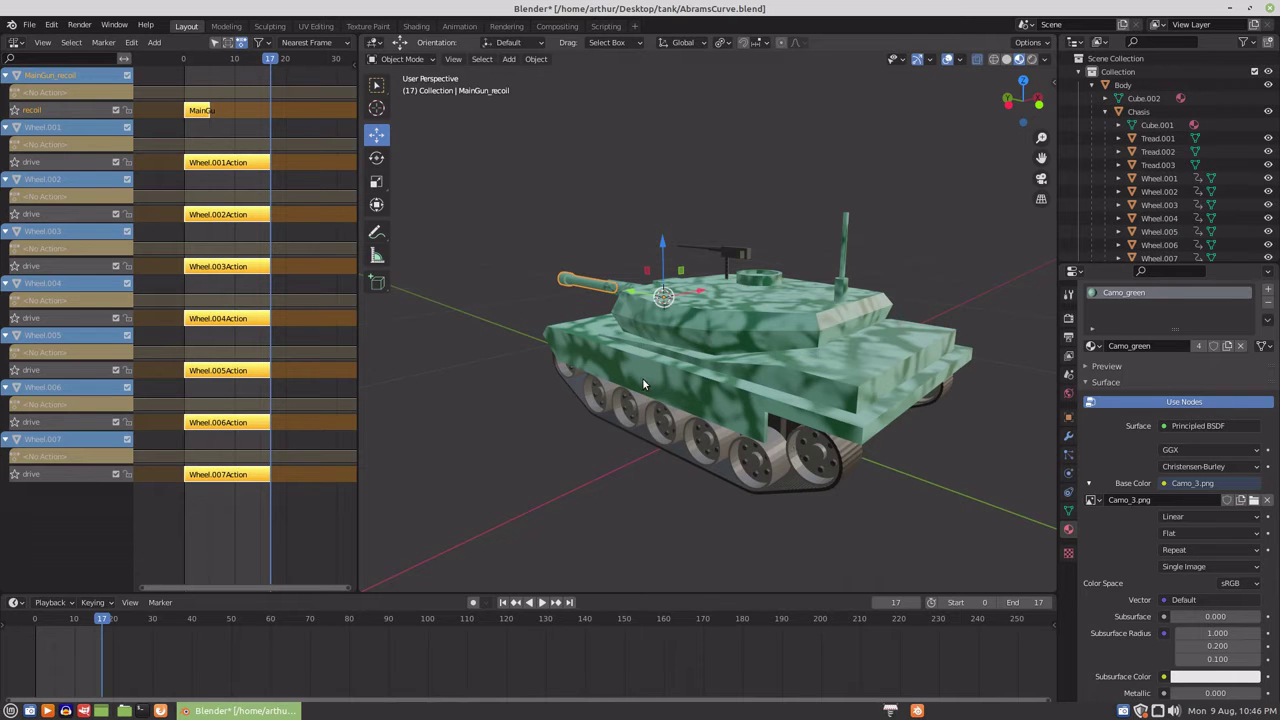
middle_drag(642, 376, 788, 387)
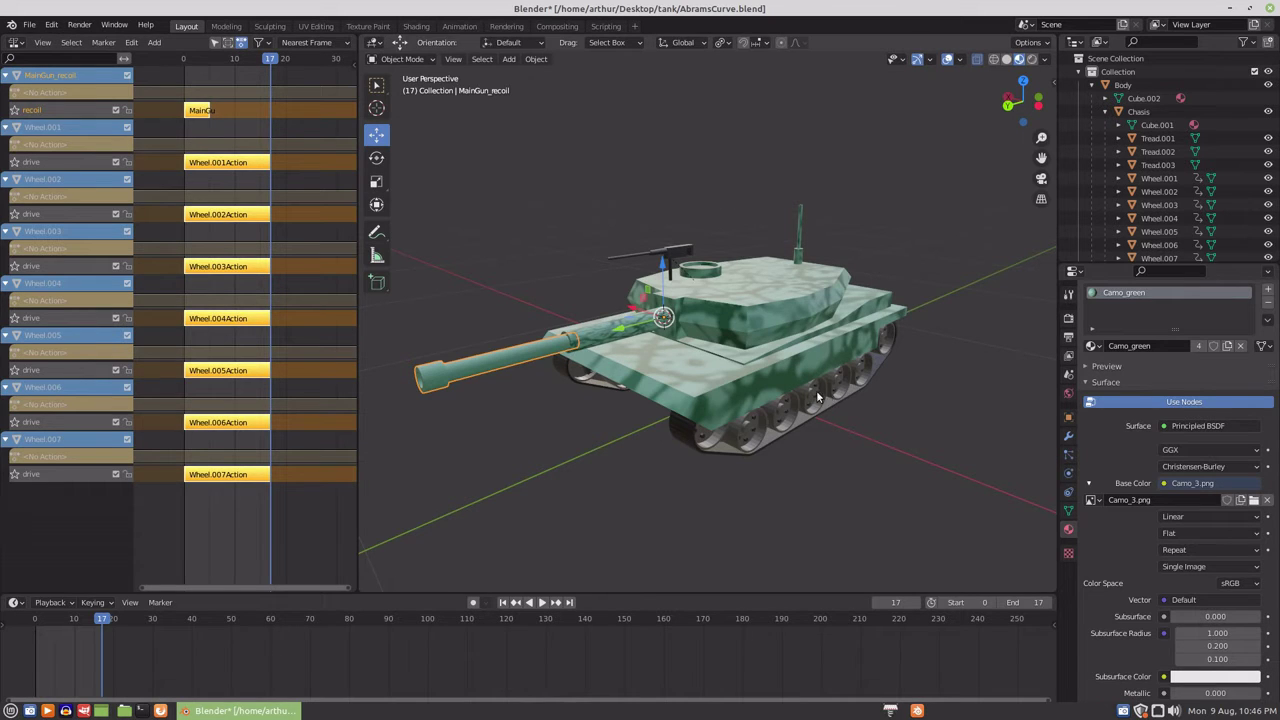
- Start a glTF 2.0 export of the tank and choose the Abrams folder inside tank tread physics as destination
click(31, 27)
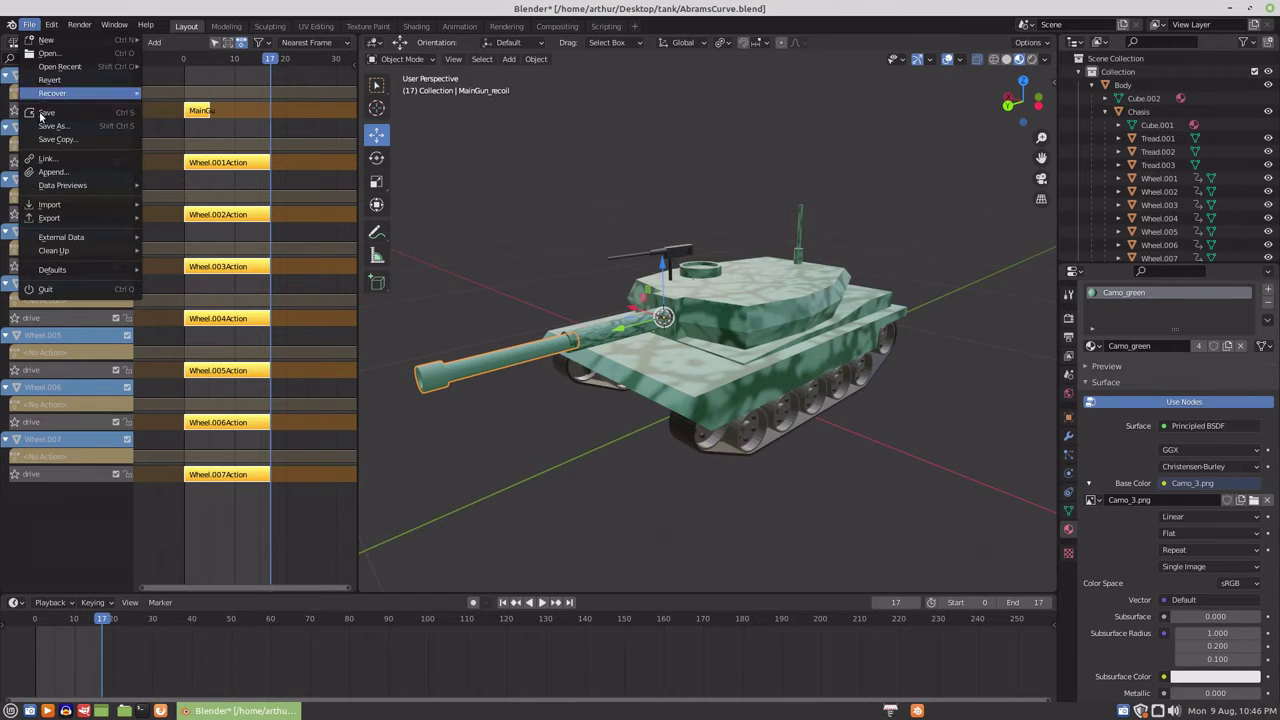
mouse_move(44, 189)
mouse_move(46, 222)
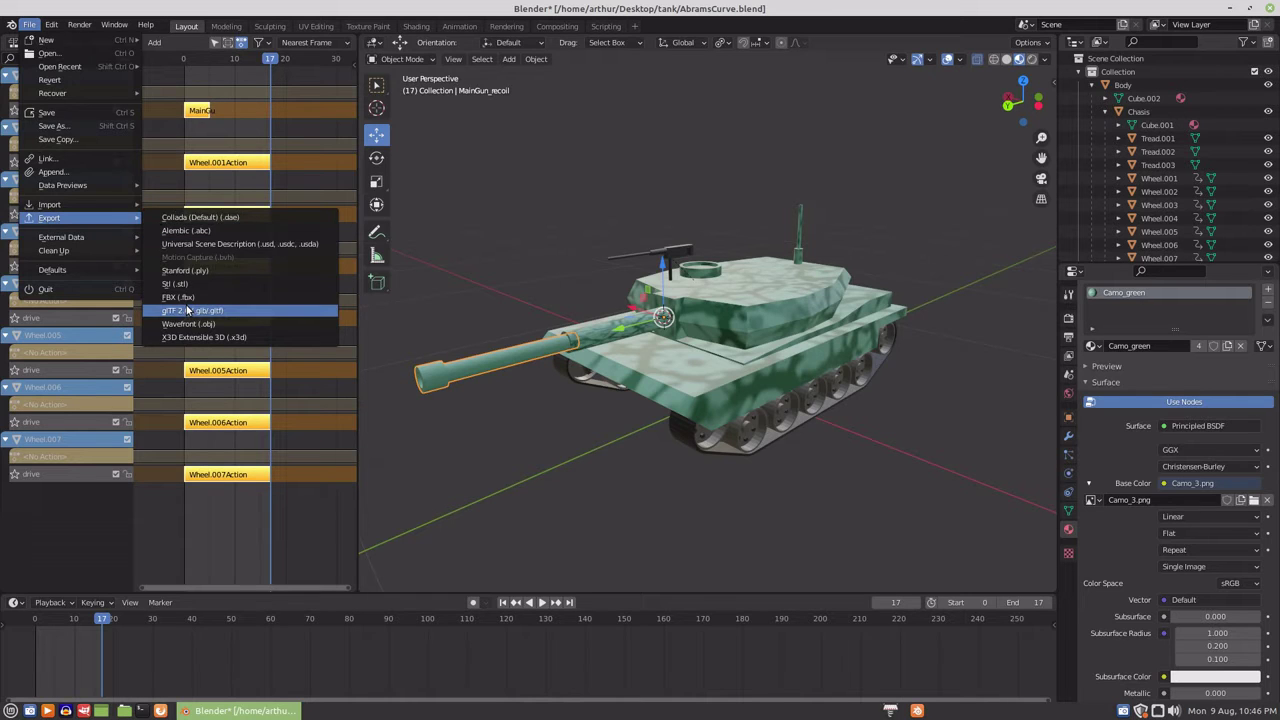
click(187, 313)
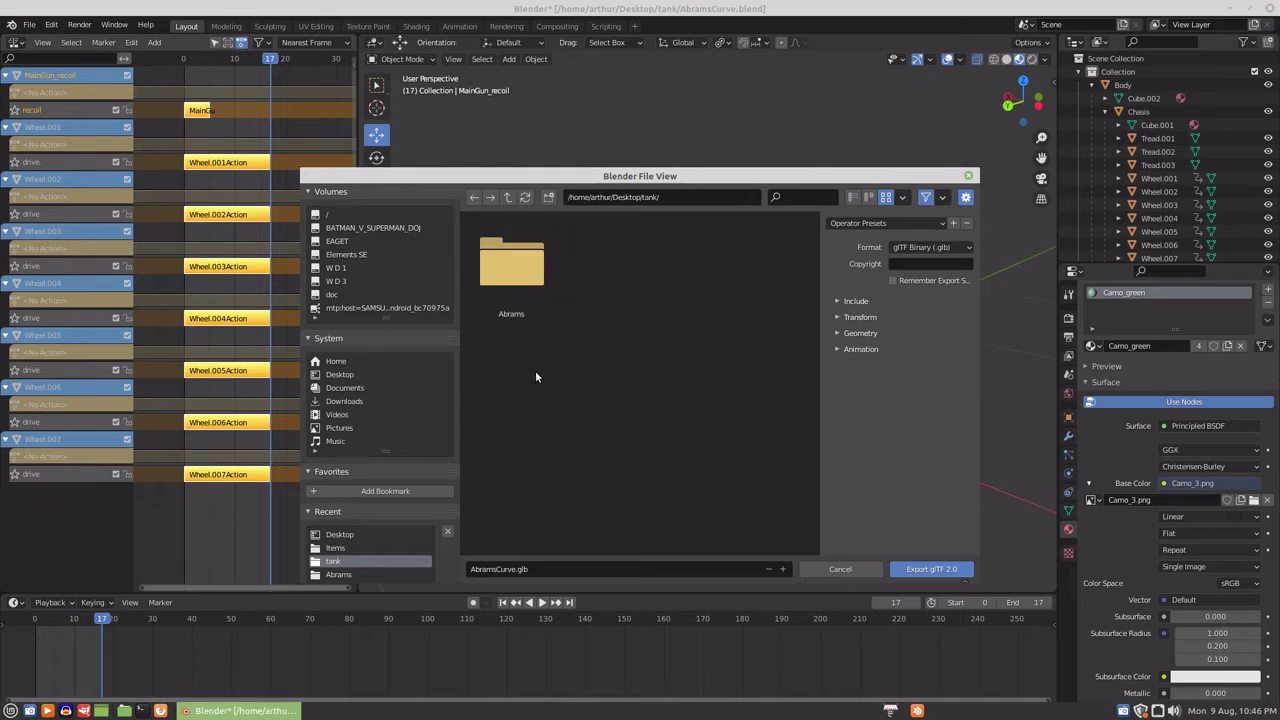
click(336, 362)
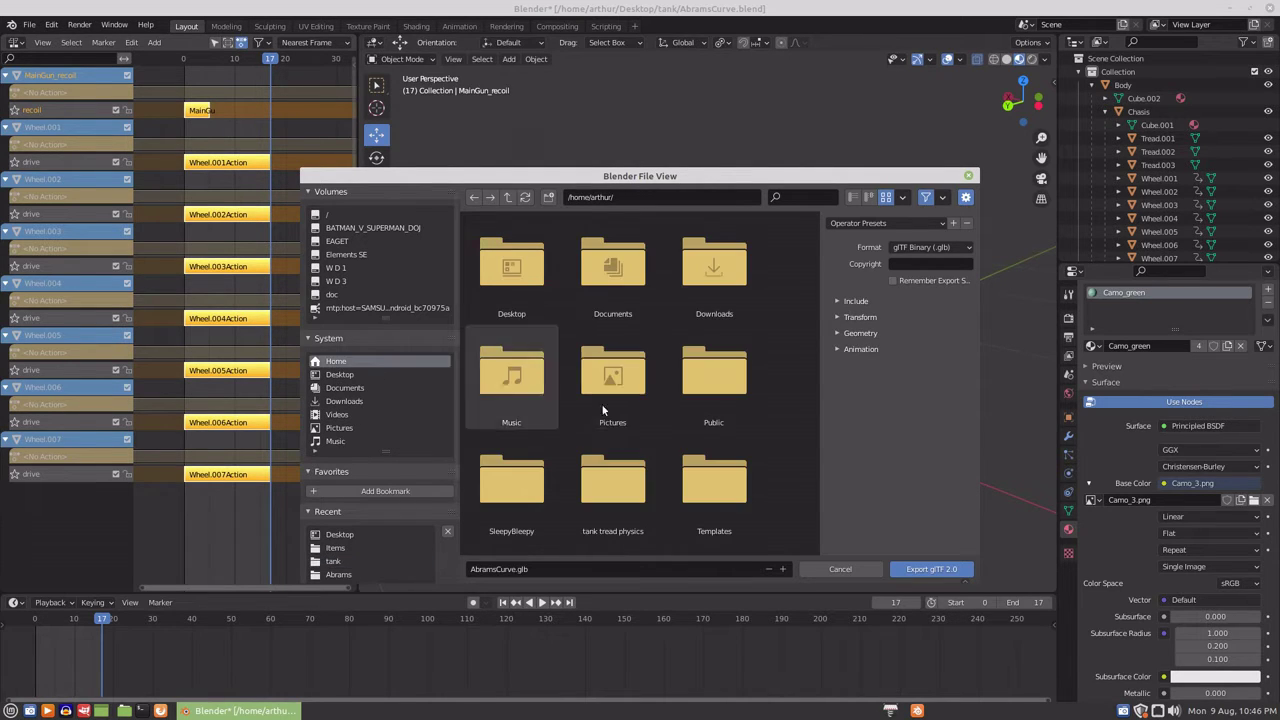
double_click(621, 500)
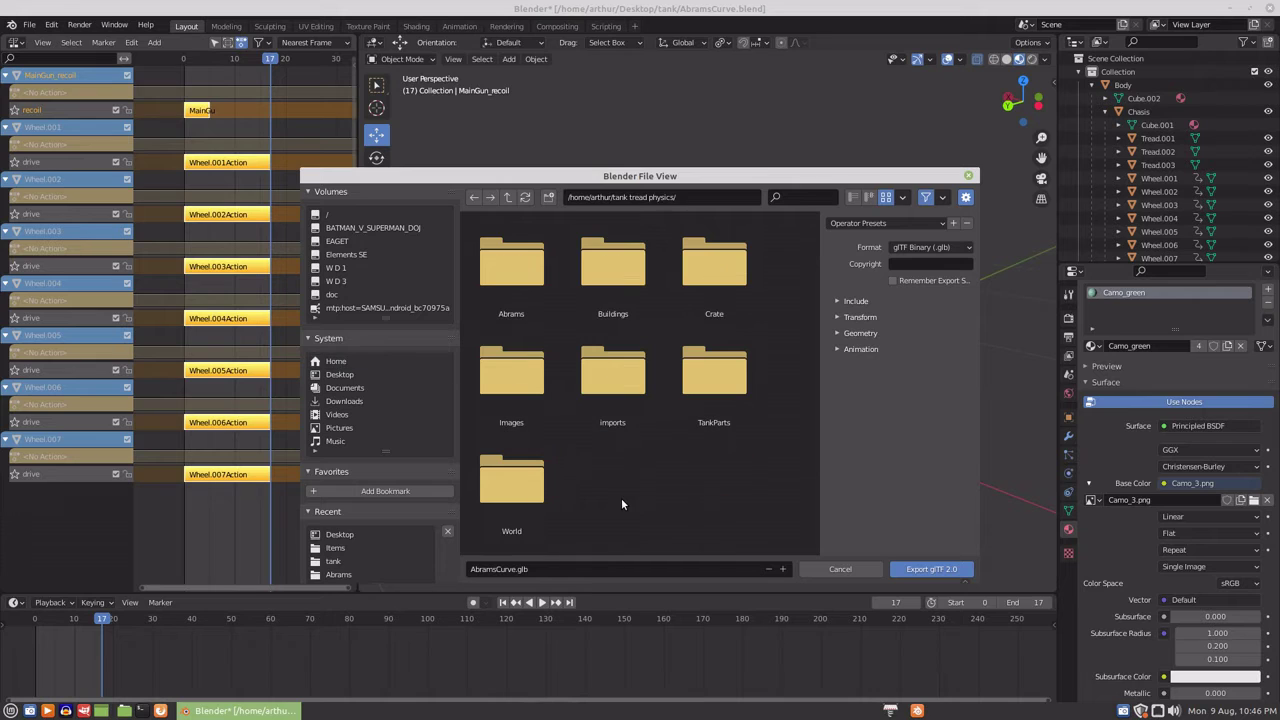
double_click(515, 270)
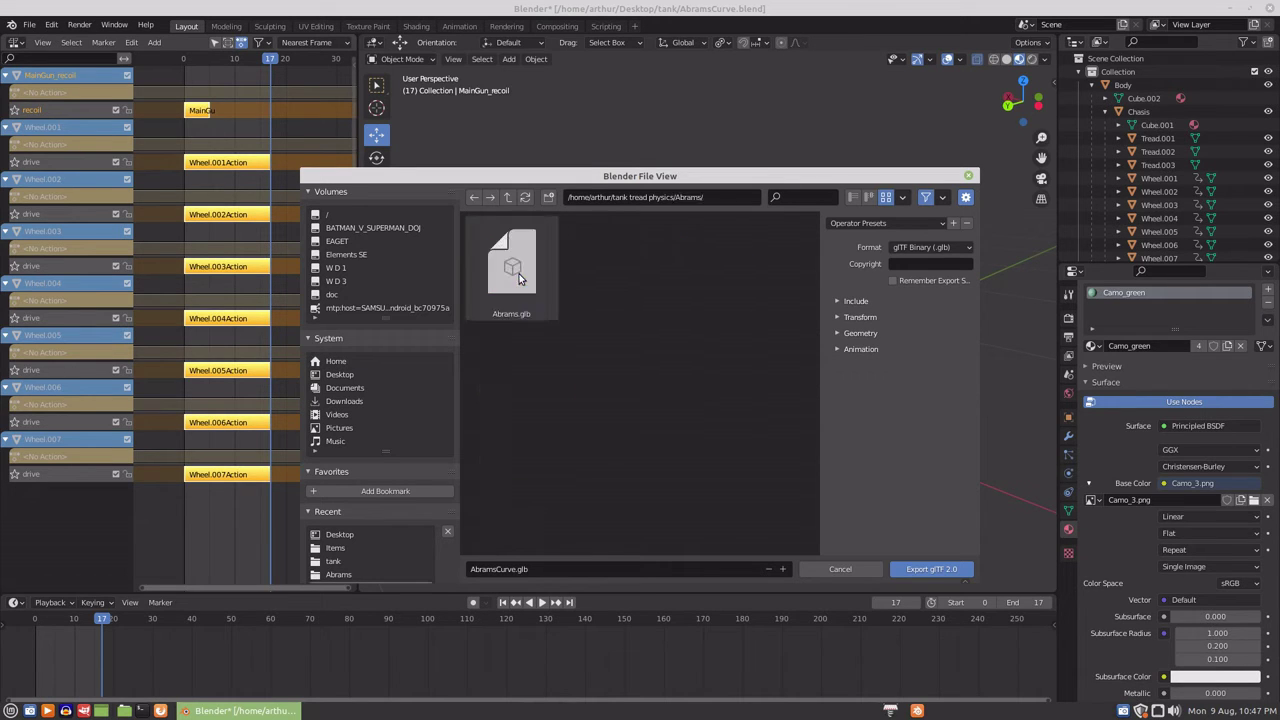
- Name the export file AbramsEnemy.glb and export the tank as glTF Binary
click(513, 572)
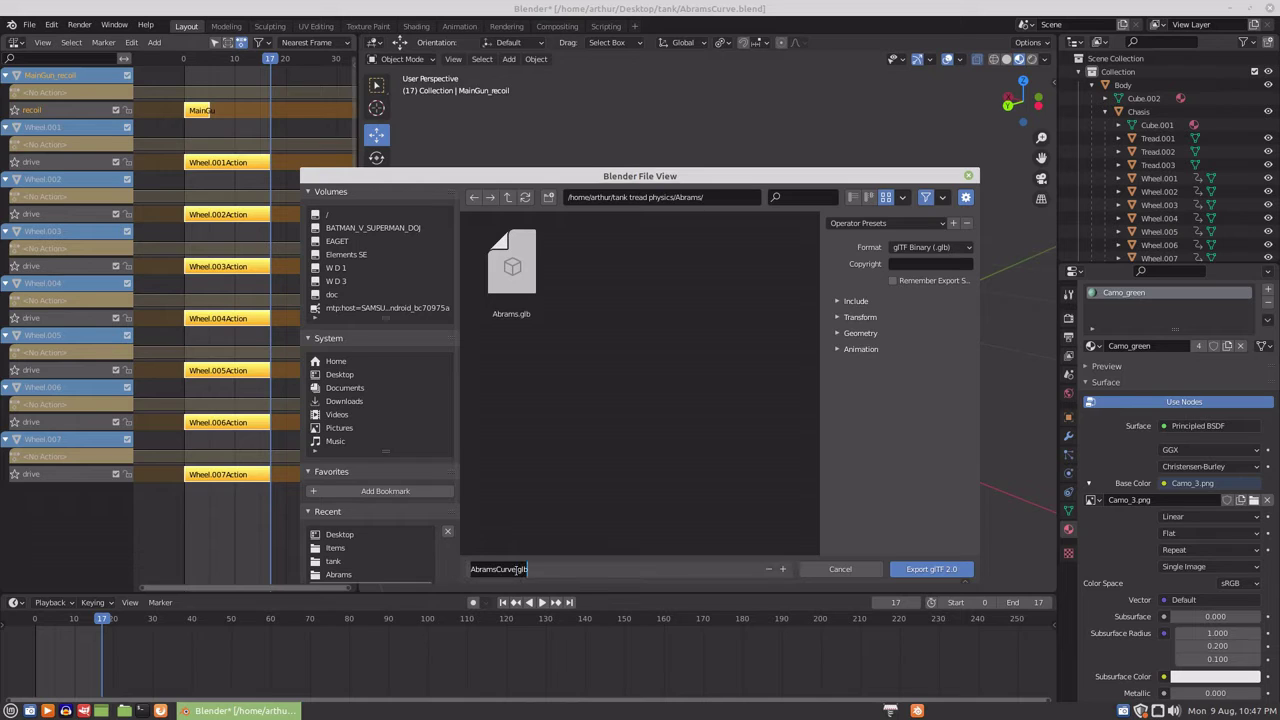
click(513, 569)
drag(515, 569, 499, 571)
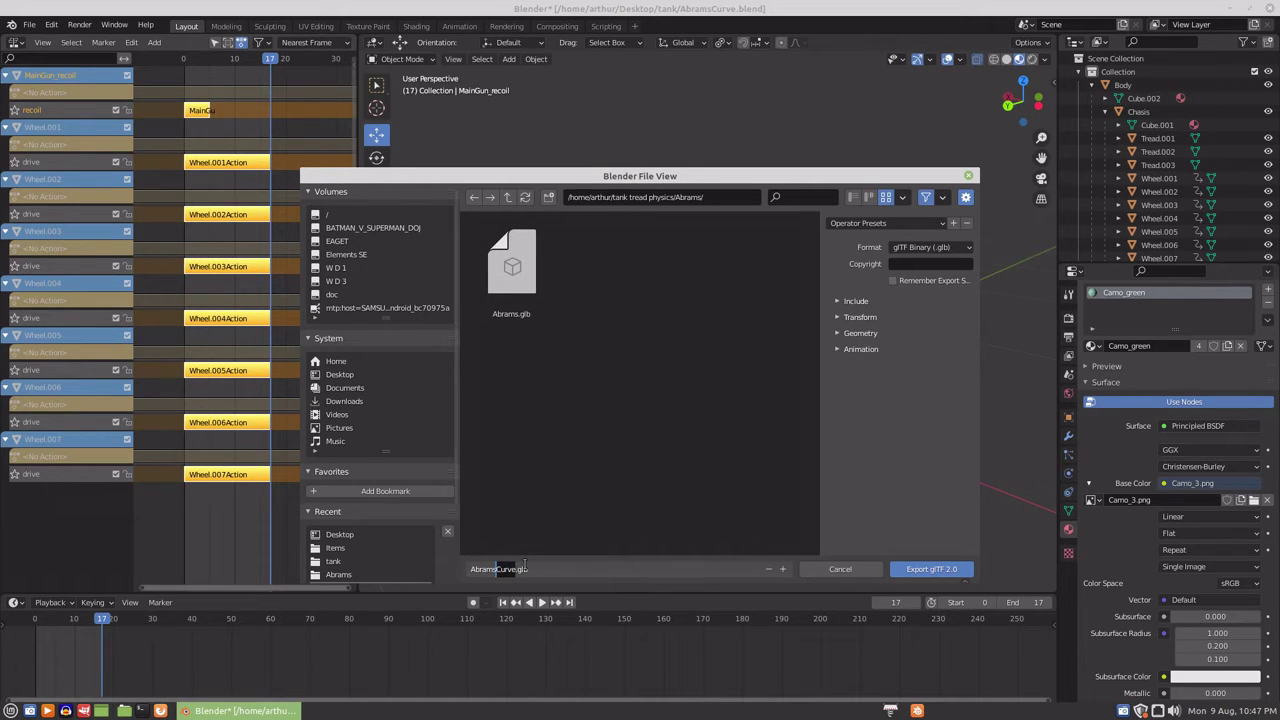
text(Enemy)
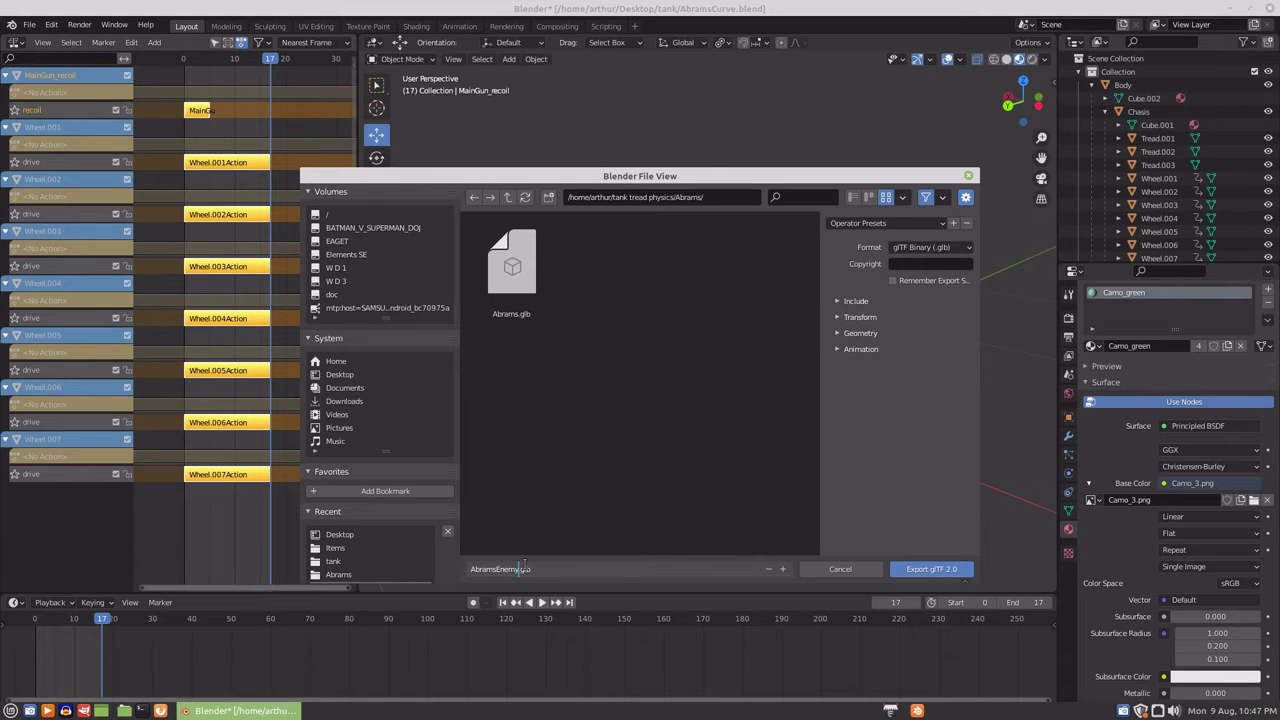
click(928, 570)
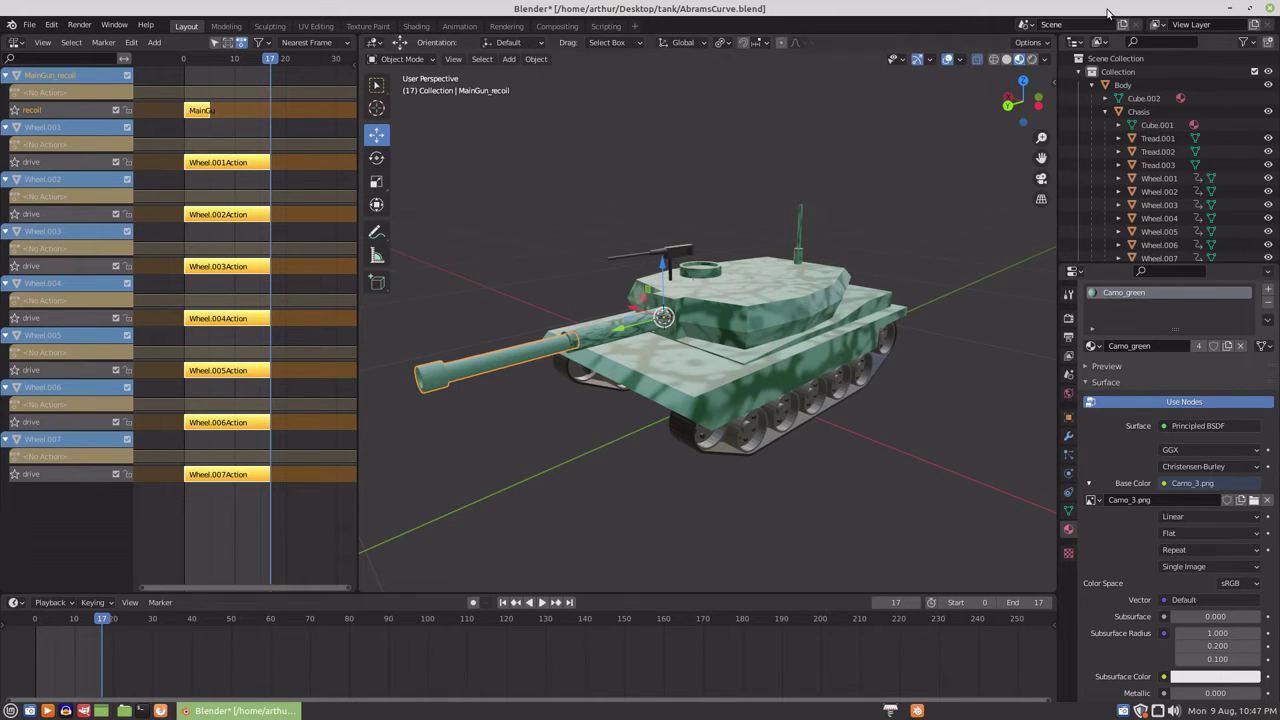
- Close Blender without saving AbramsCurve.blend and place Camo_3.png beside Camo_2.png on the desktop
click(1269, 8)
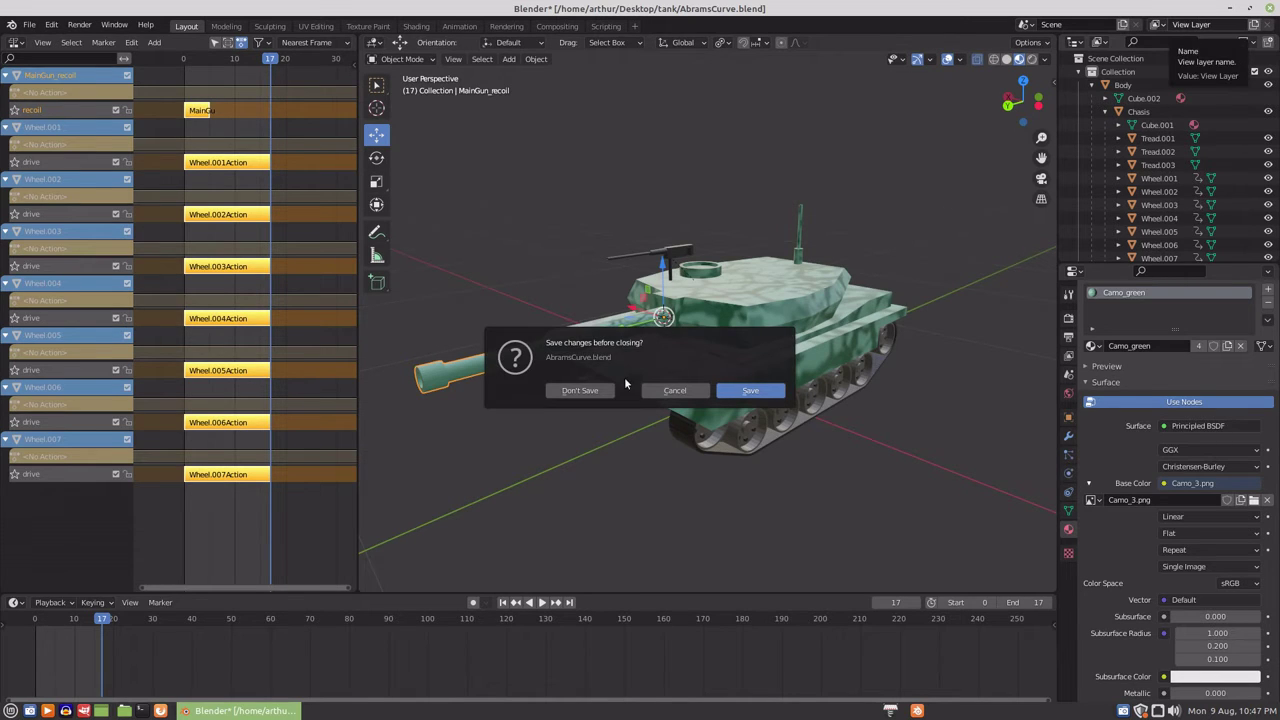
click(582, 391)
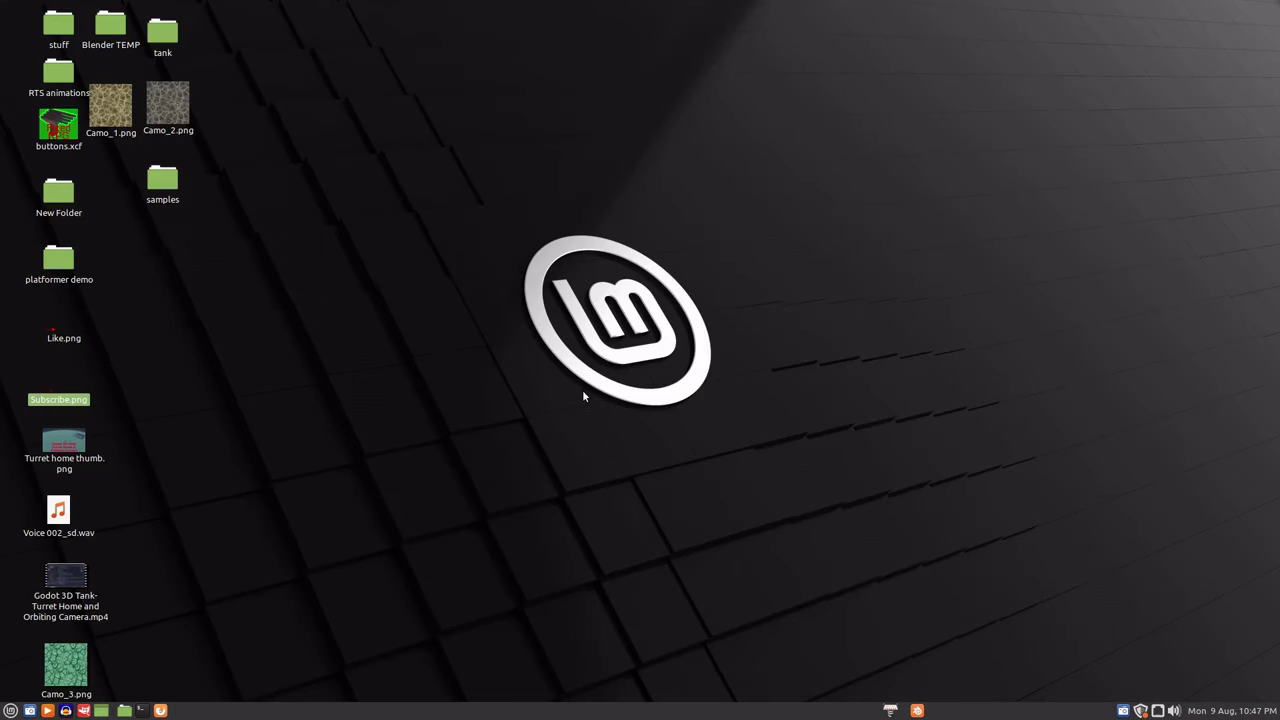
drag(66, 665, 221, 110)
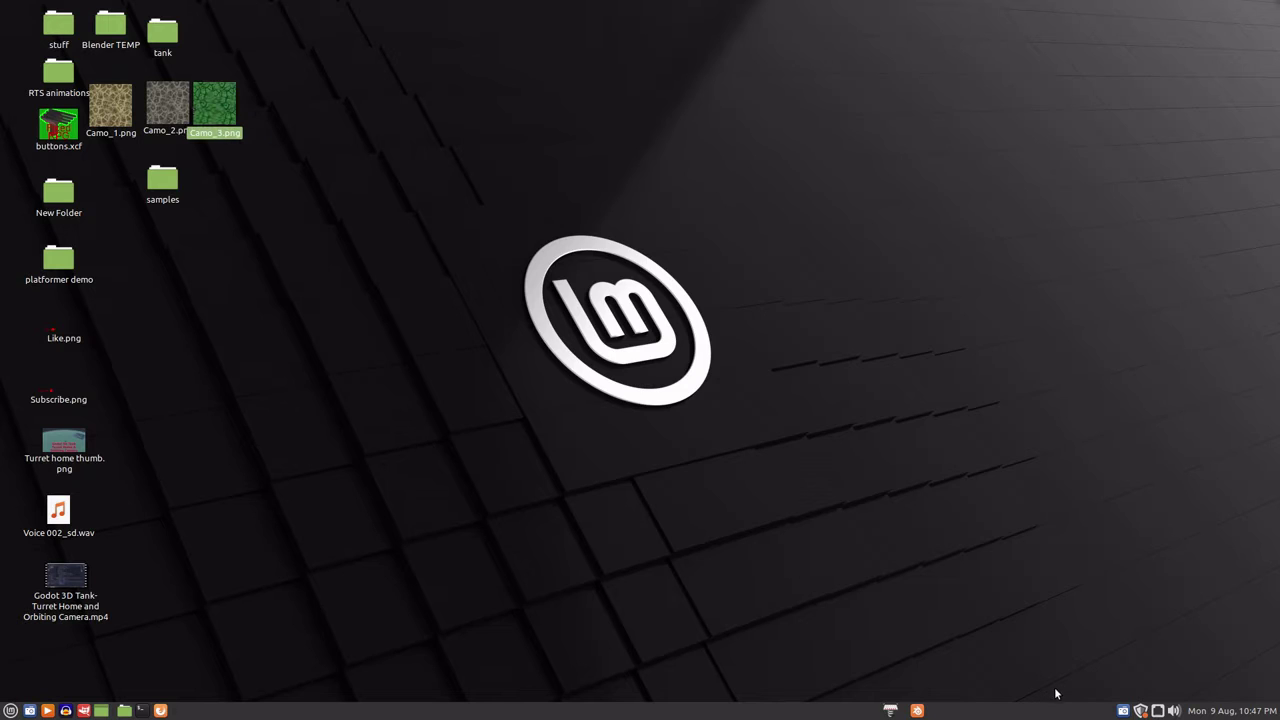
- Launch Godot and open the Tank Tread project
click(917, 710)
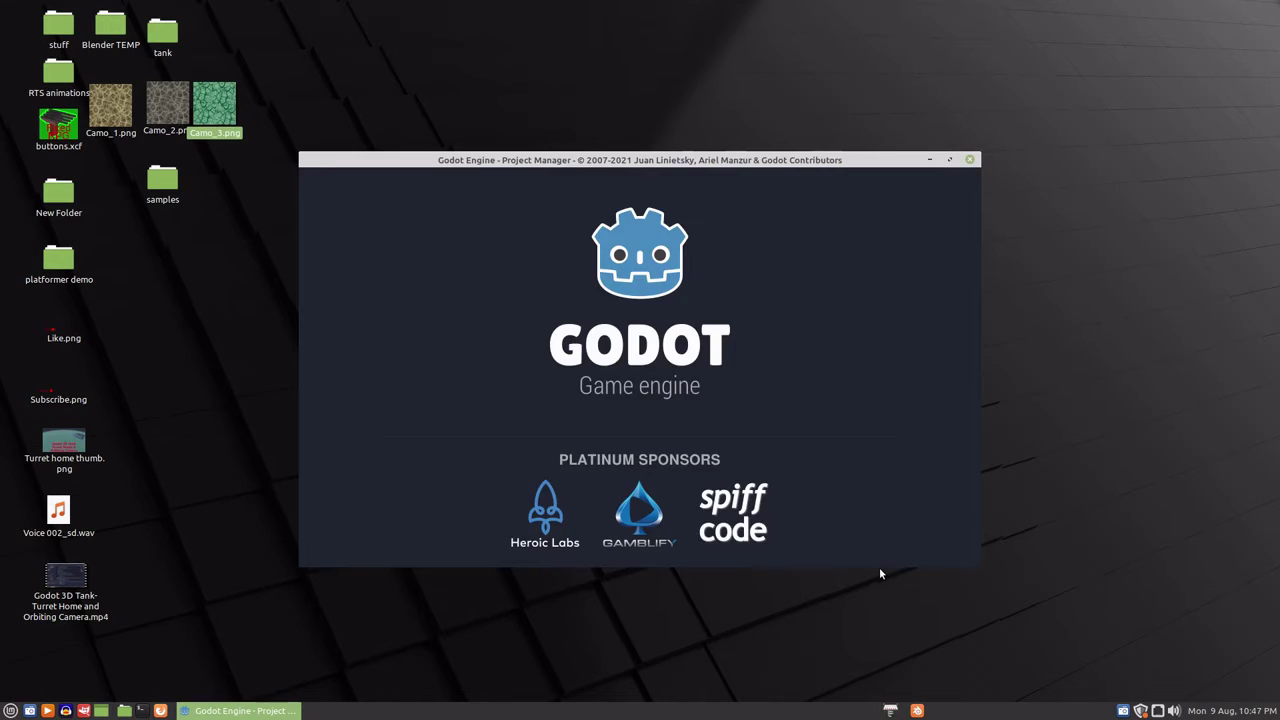
scroll(437, 508, down, 3)
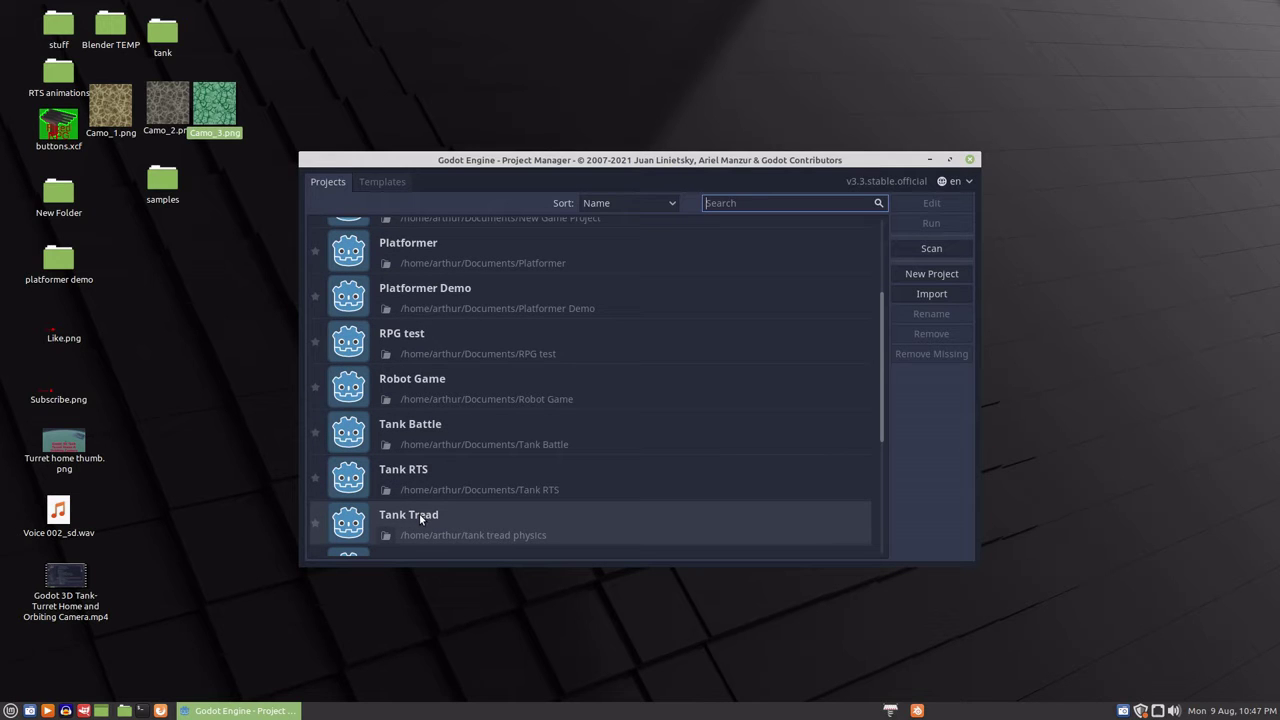
click(419, 513)
double_click(419, 513)
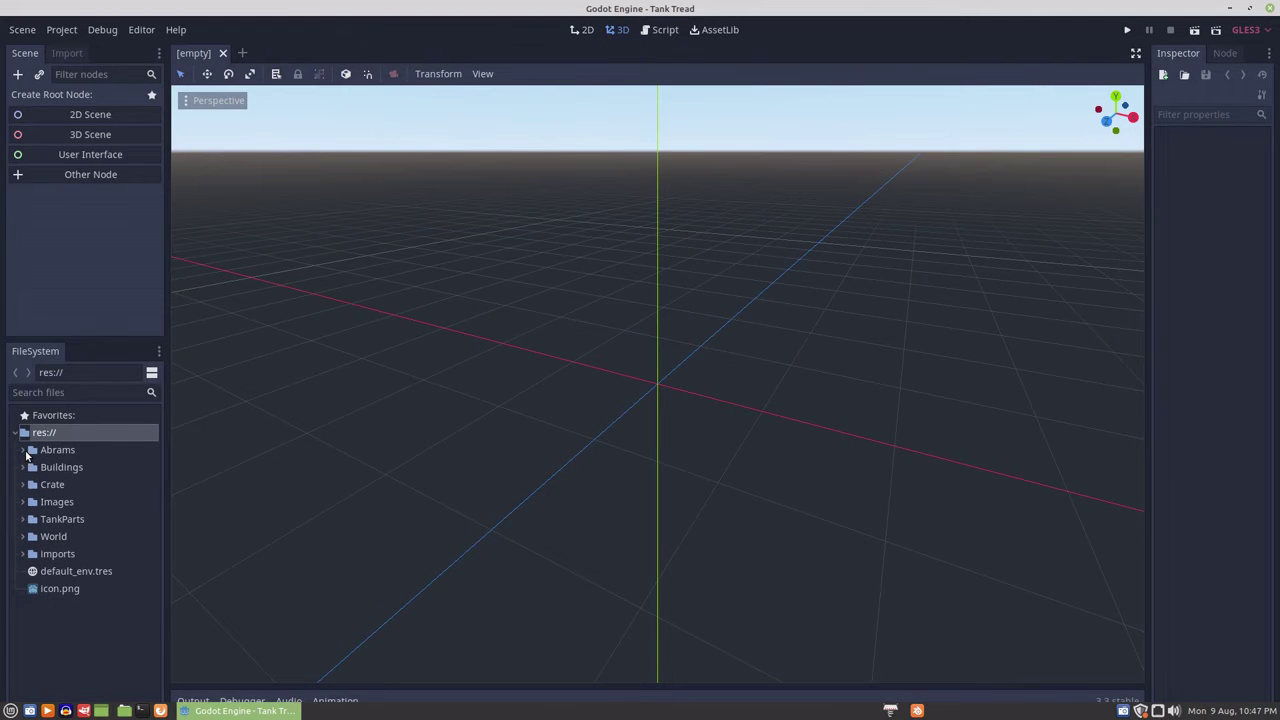
- Open the imported AbramsEnemy.glb scene from the Abrams folder directly, without creating an inherited scene
click(24, 450)
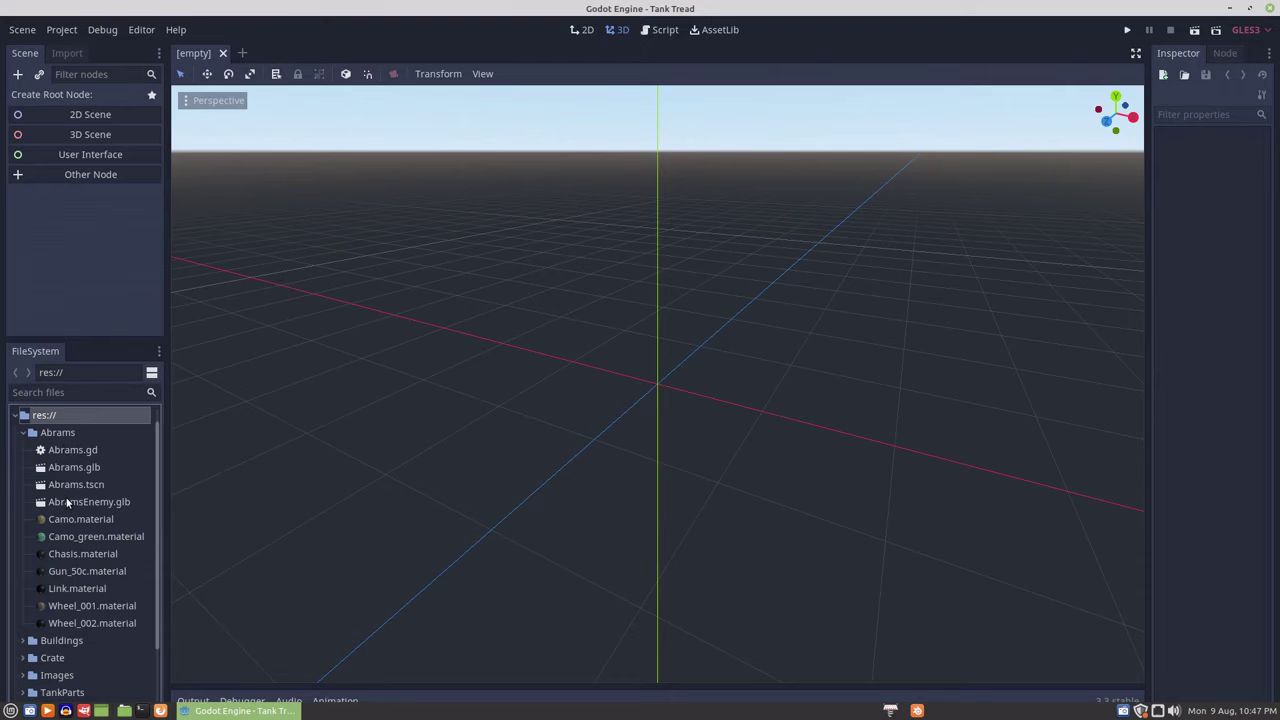
double_click(67, 506)
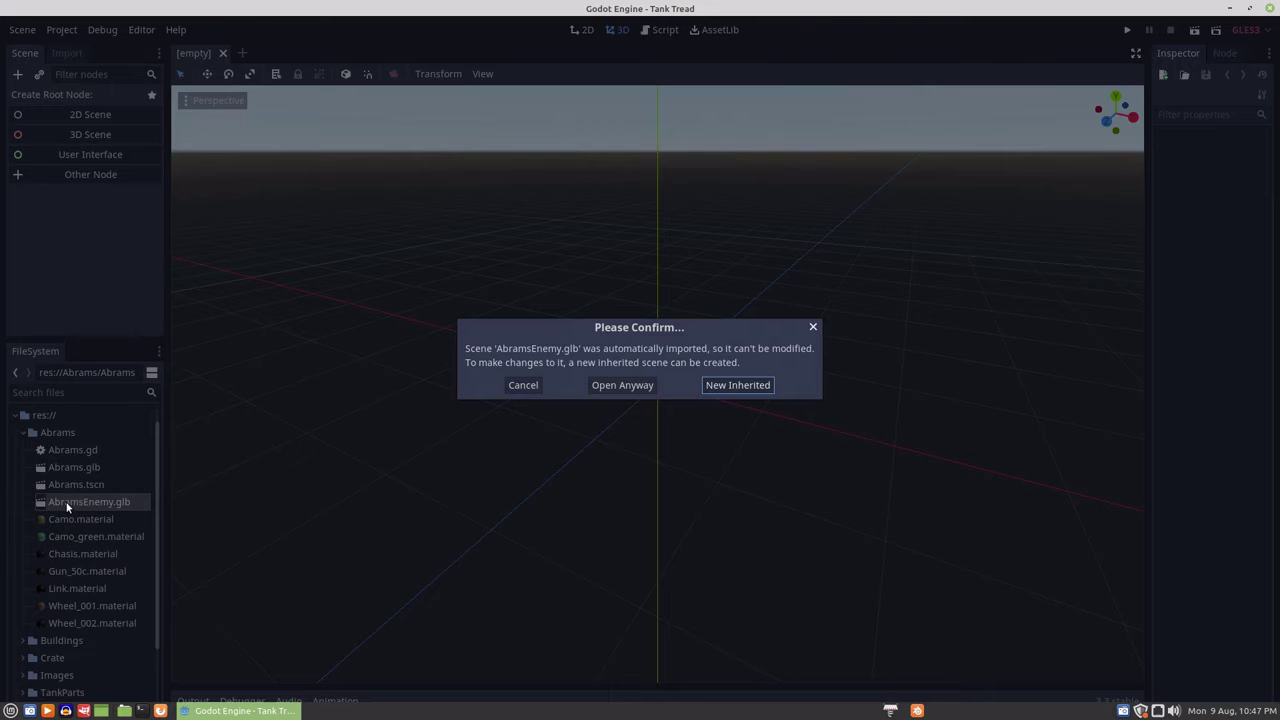
click(605, 389)
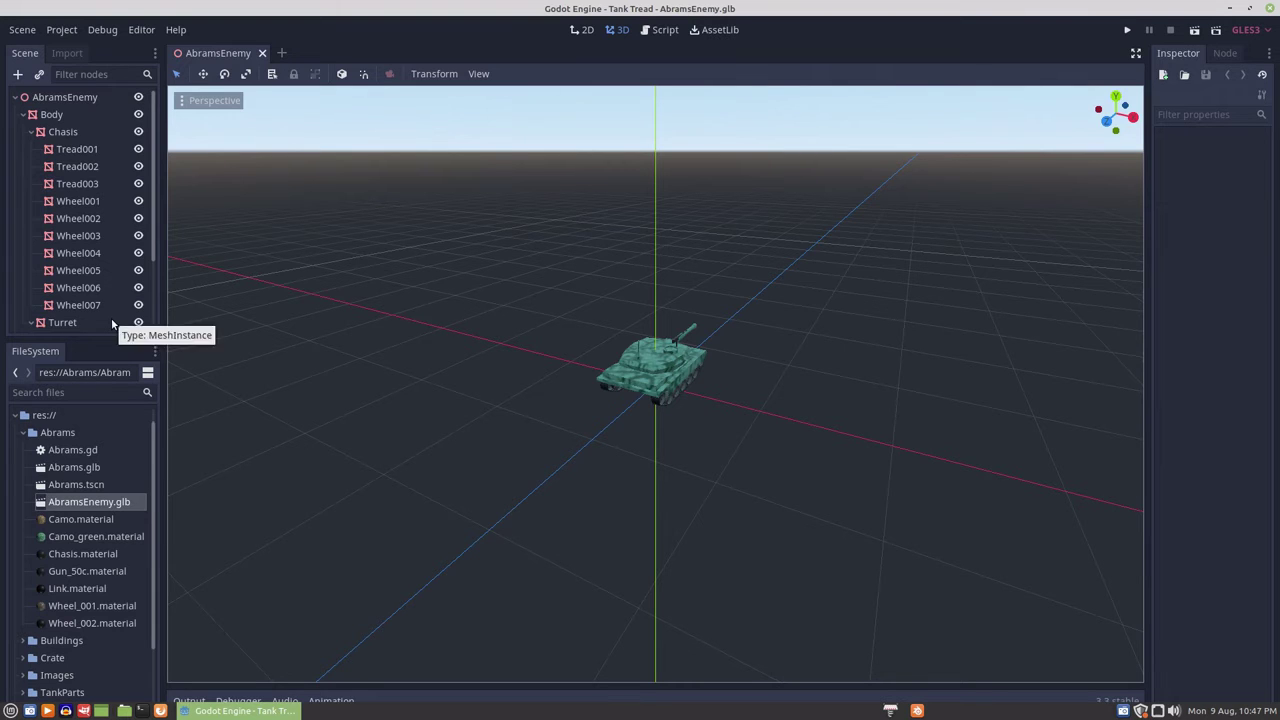
- Collapse the Chasis and Body branches in the AbramsEnemy node tree
scroll(110, 317, down, 2)
scroll(109, 290, up, 2)
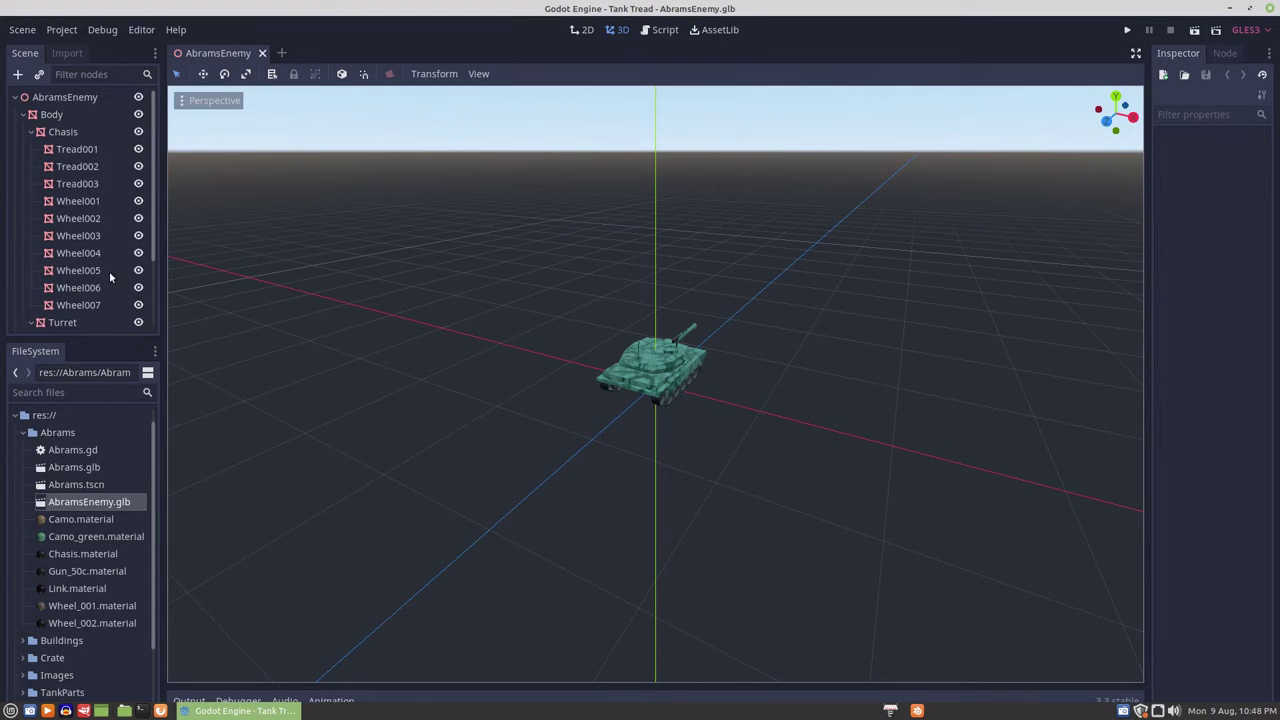
click(36, 135)
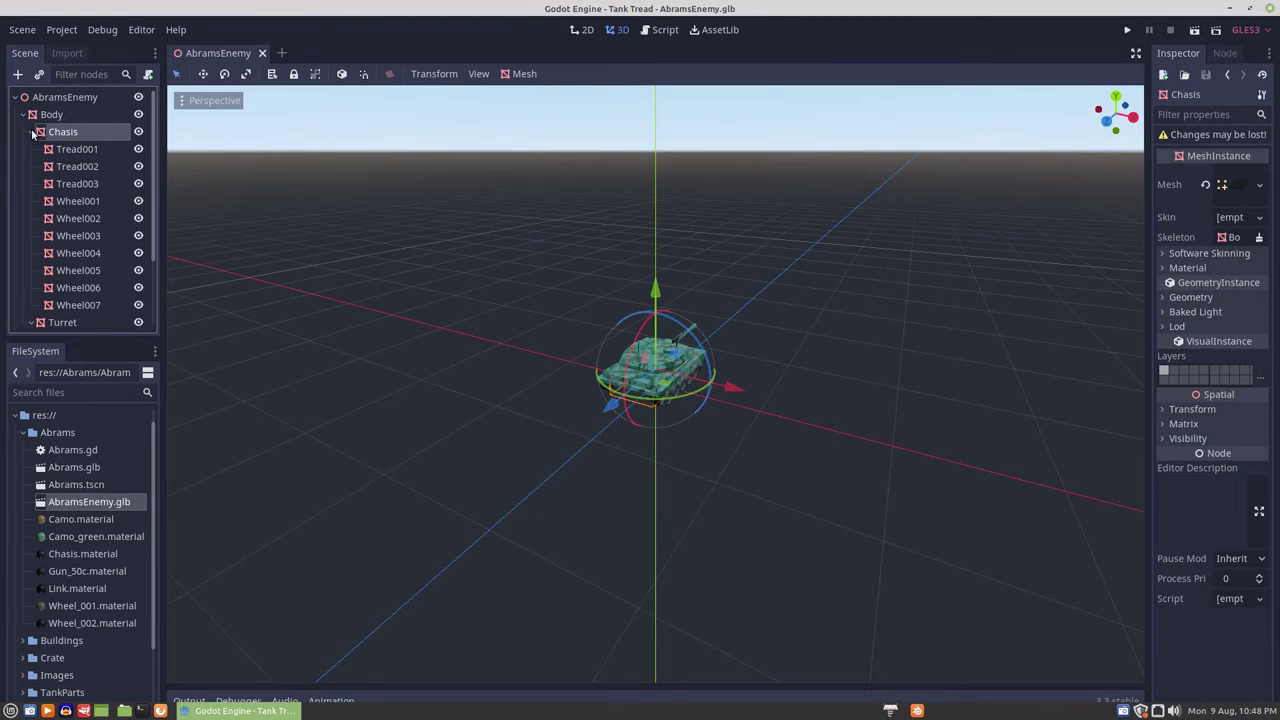
click(34, 133)
click(22, 115)
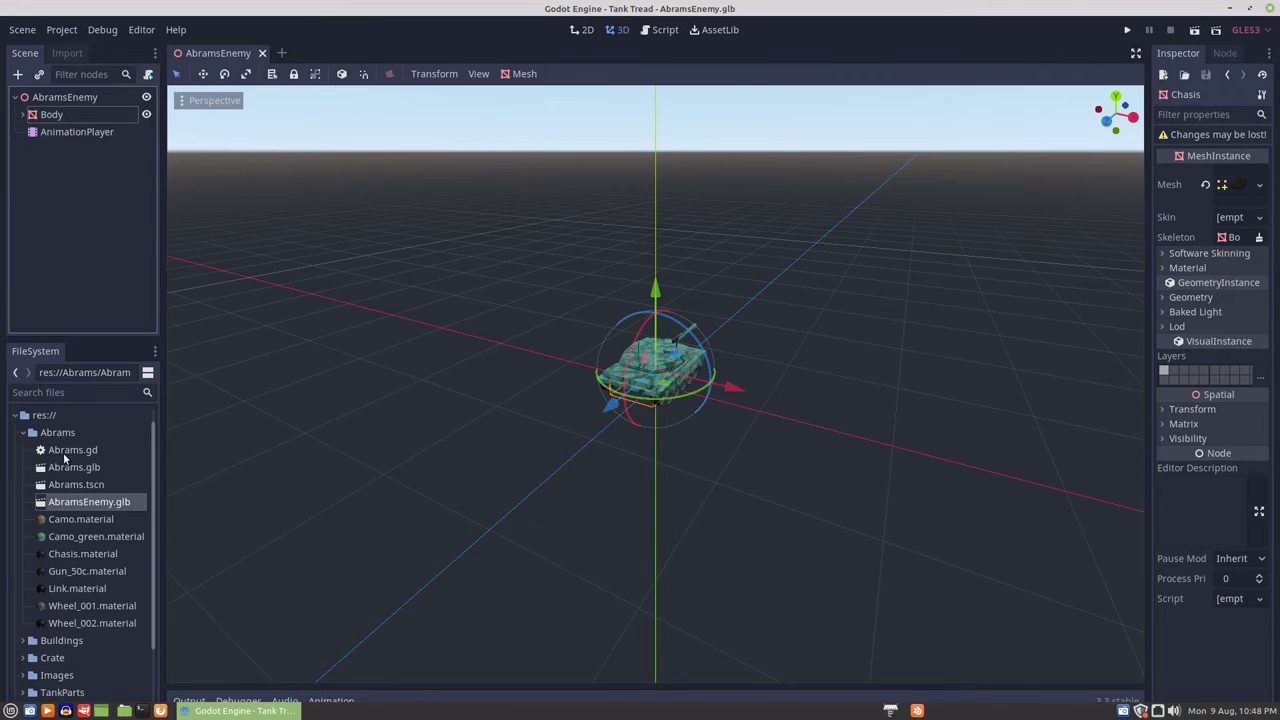
- Open the Abrams.tscn scene, review its nodes and enlarge the node tree area to fit the whole hierarchy
double_click(65, 484)
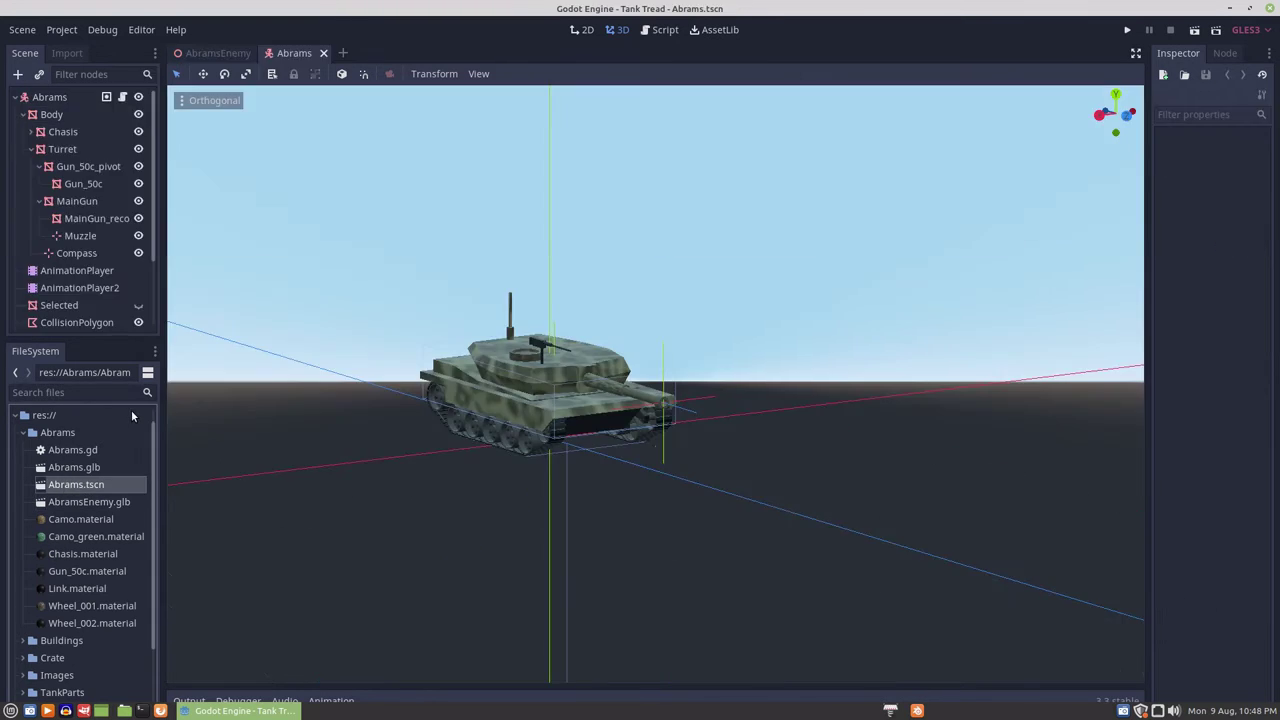
scroll(82, 300, down, 3)
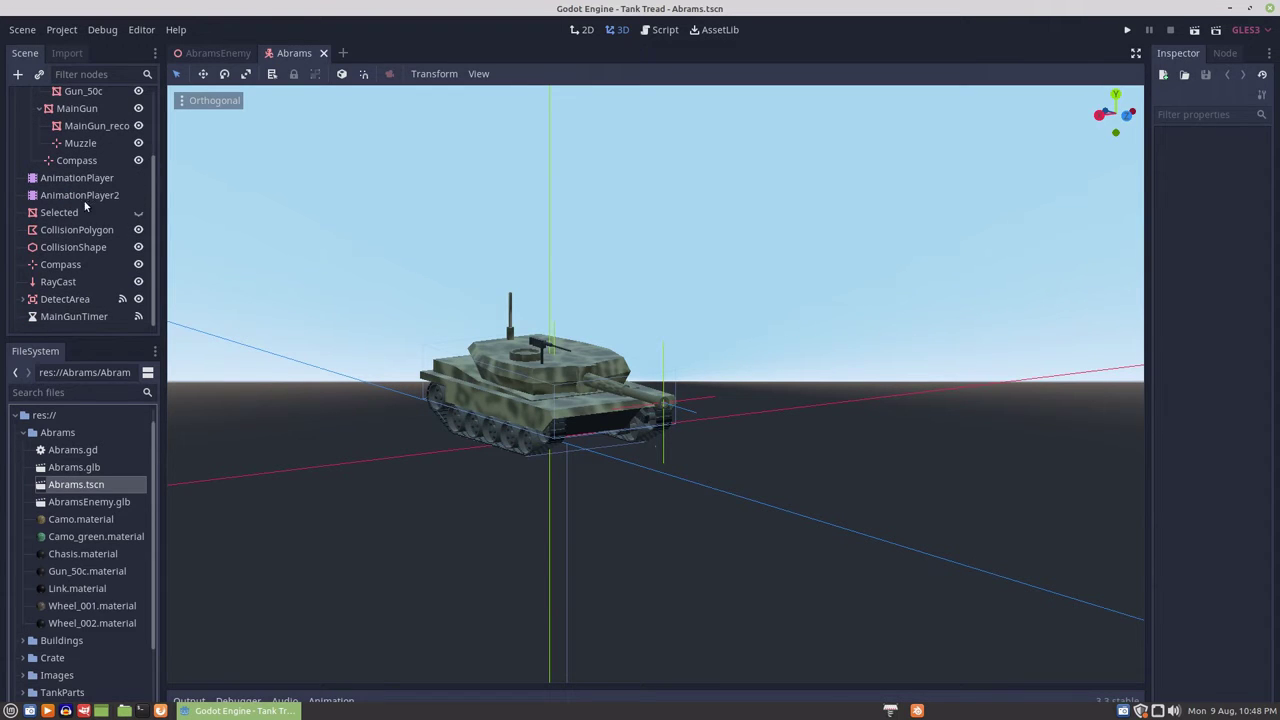
scroll(85, 203, up, 3)
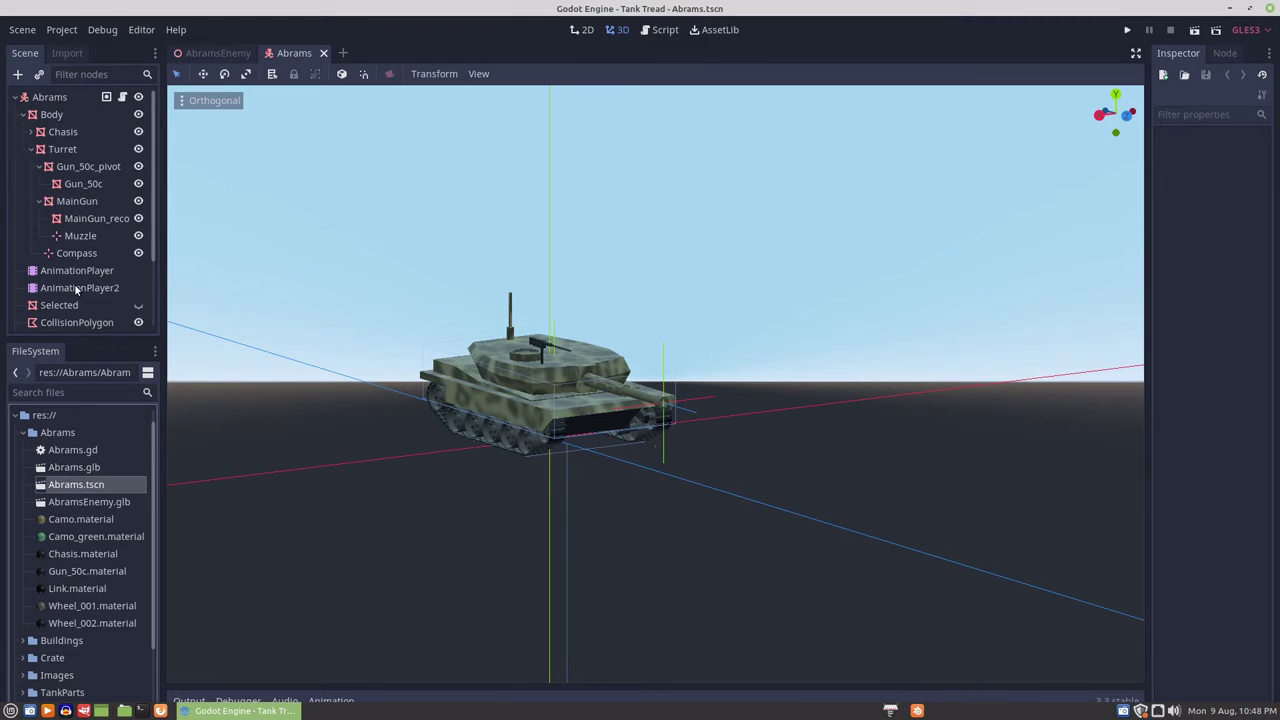
scroll(75, 289, down, 3)
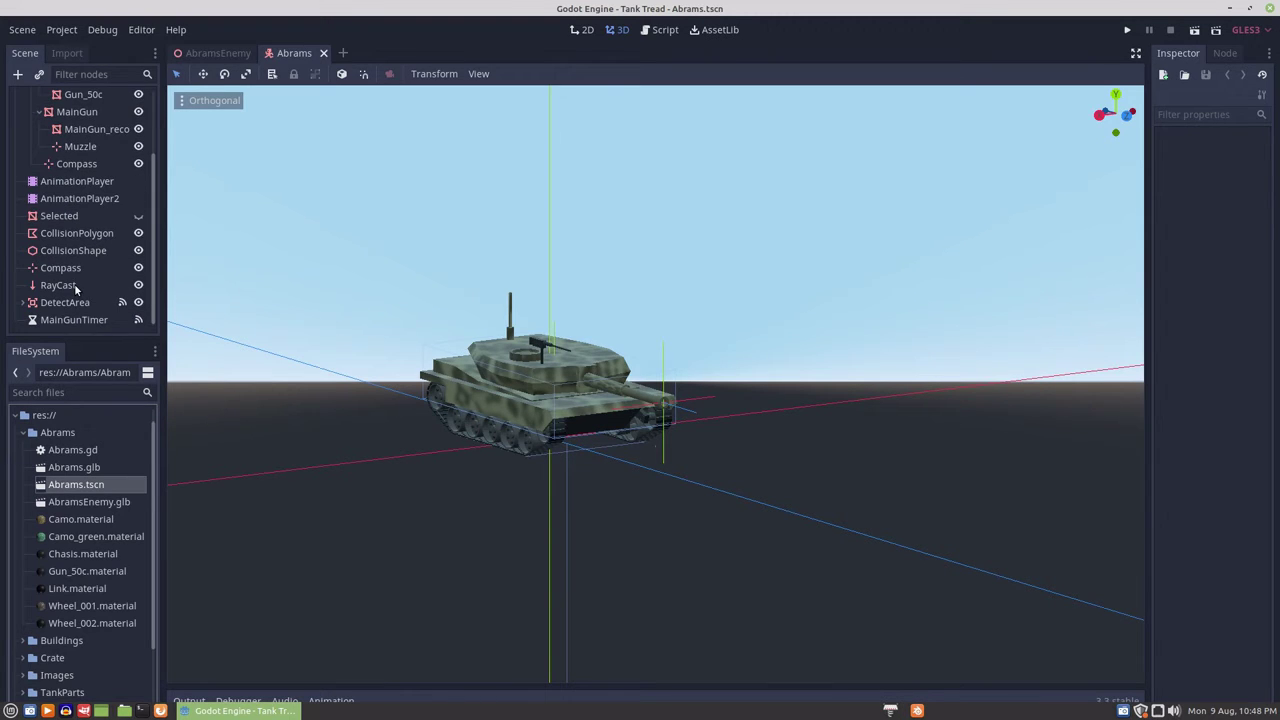
scroll(75, 289, down, 1)
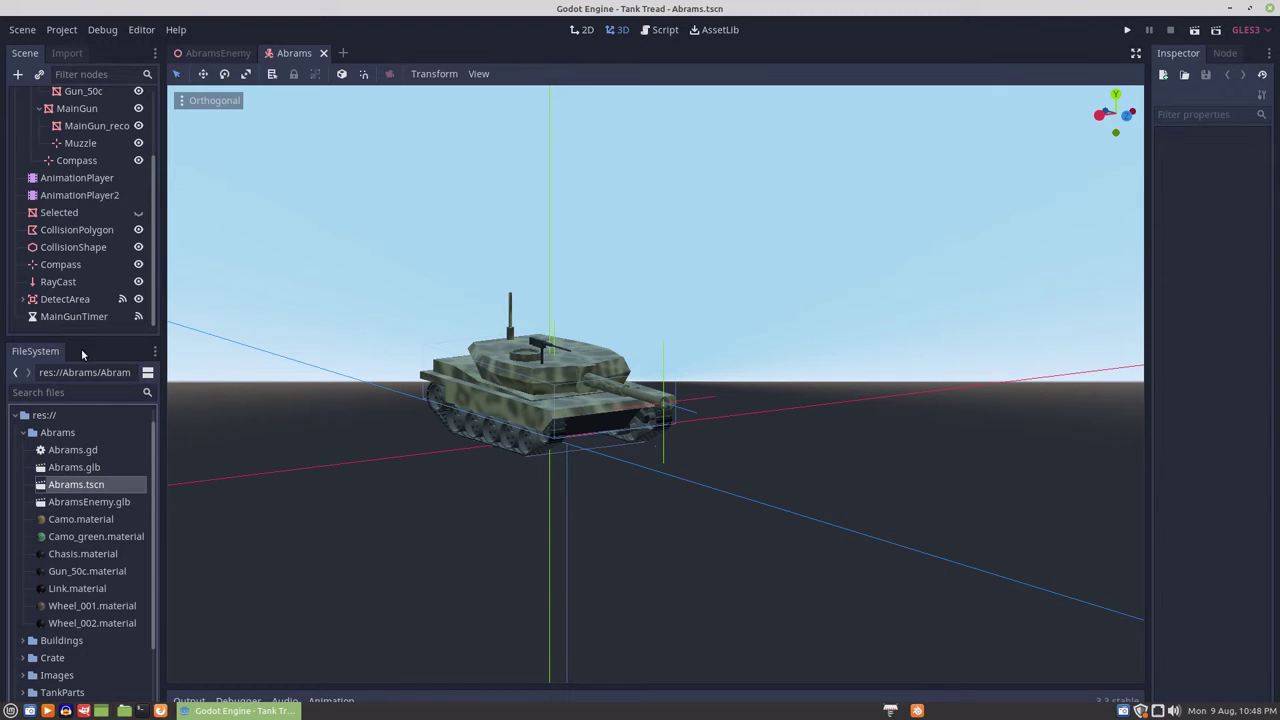
drag(80, 338, 83, 450)
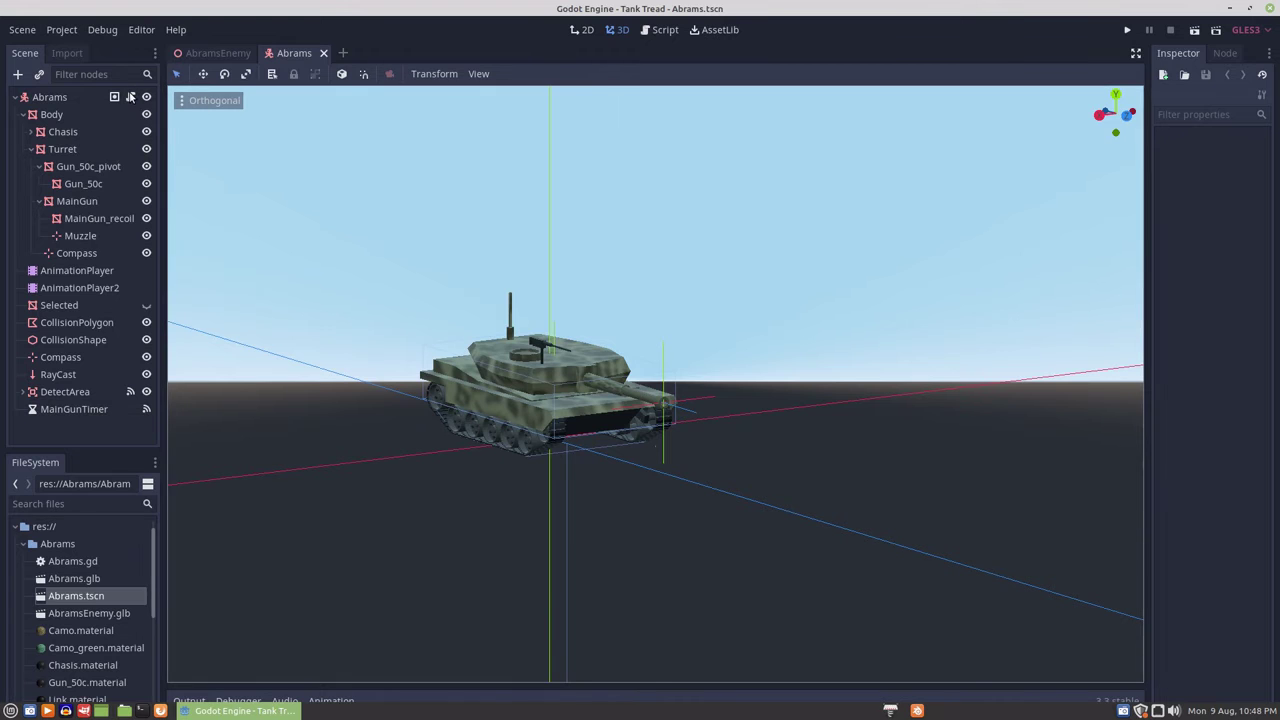
- Return to the AbramsEnemy scene, select its root node and widen the area showing the node's properties
click(217, 55)
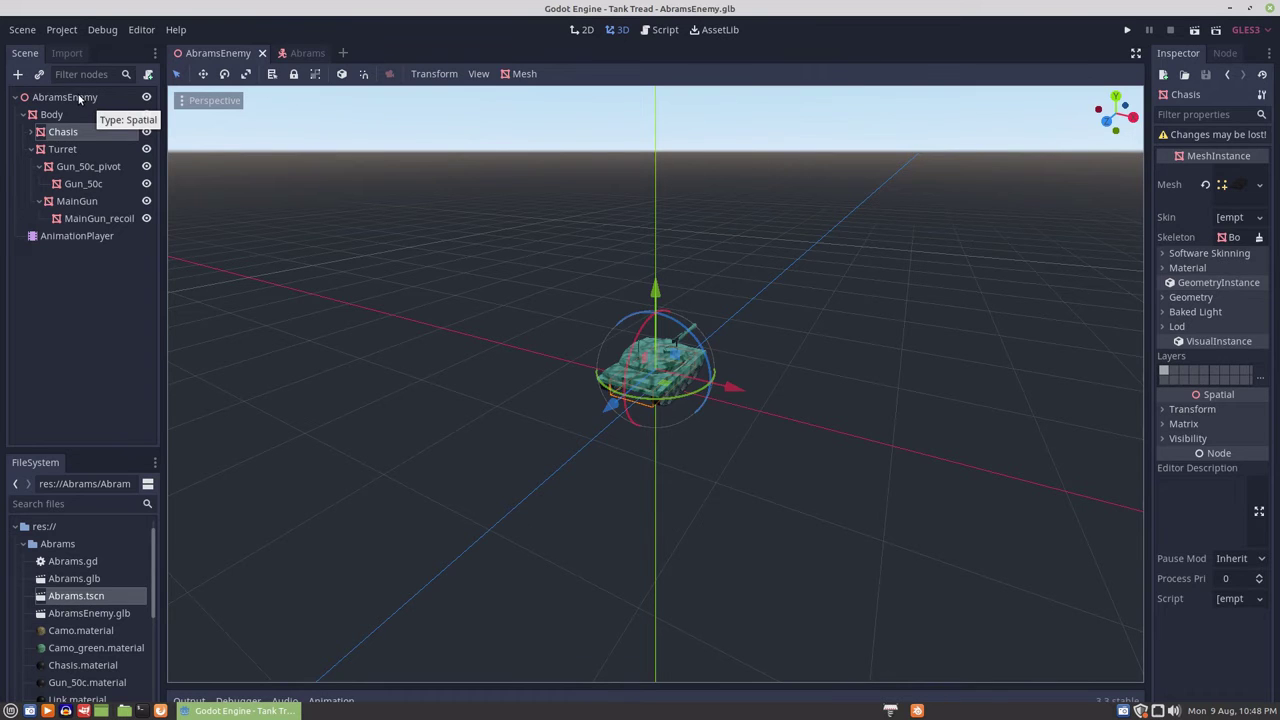
click(79, 97)
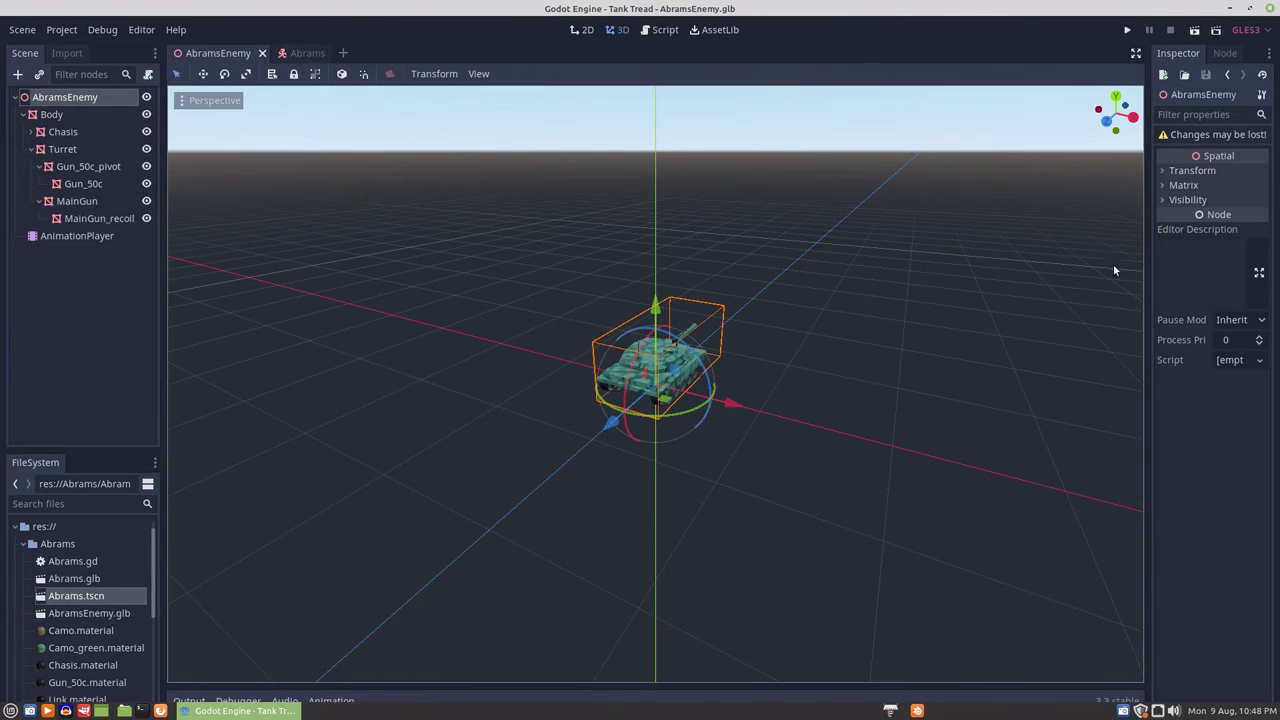
drag(1146, 320, 1057, 340)
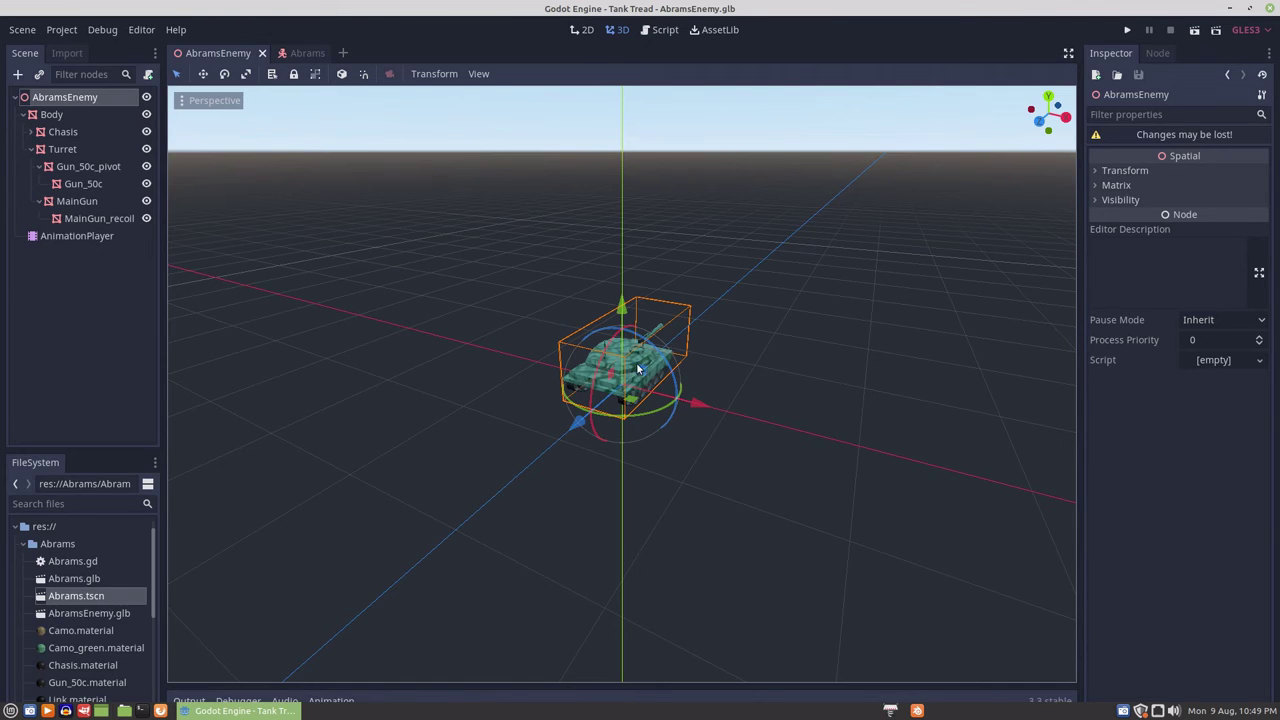
- Examine the green-camo enemy tank from several angles and switch back to the Abrams scene to compare its nodes
scroll(729, 413, up, 2)
scroll(728, 407, up, 3)
middle_drag(738, 409, 582, 440)
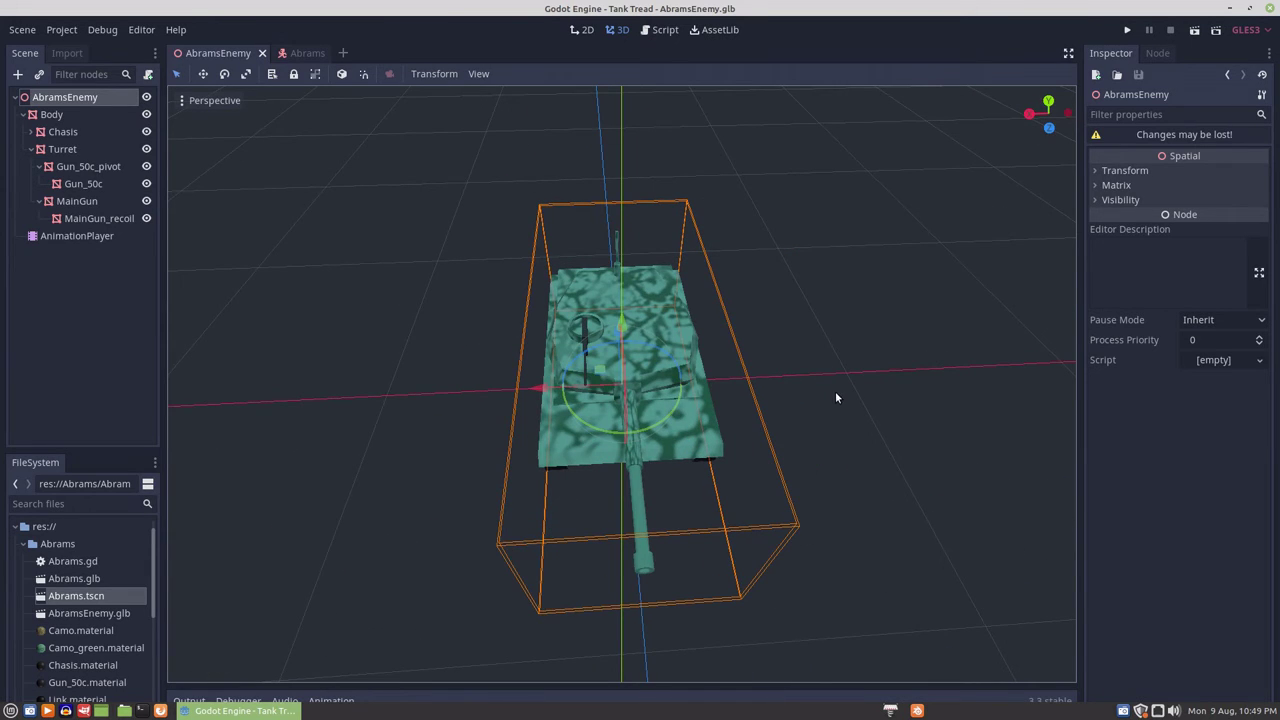
middle_drag(836, 398, 711, 358)
scroll(684, 436, up, 1)
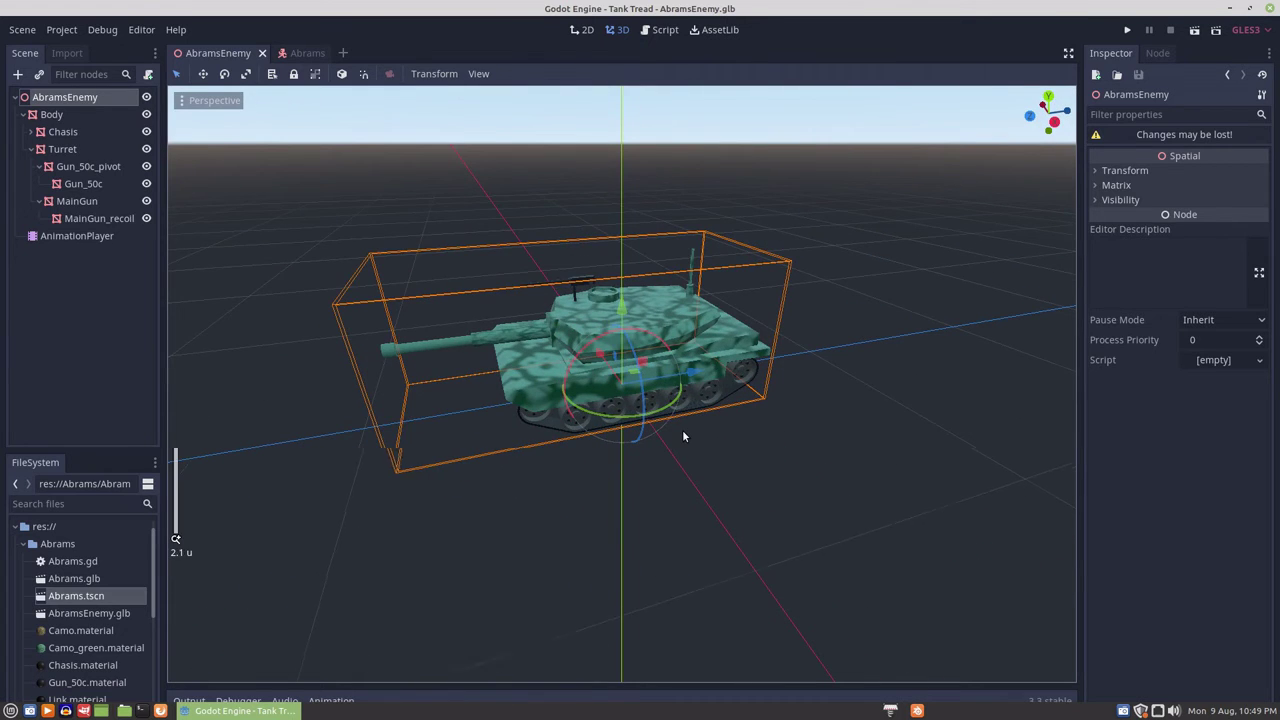
scroll(684, 436, down, 2)
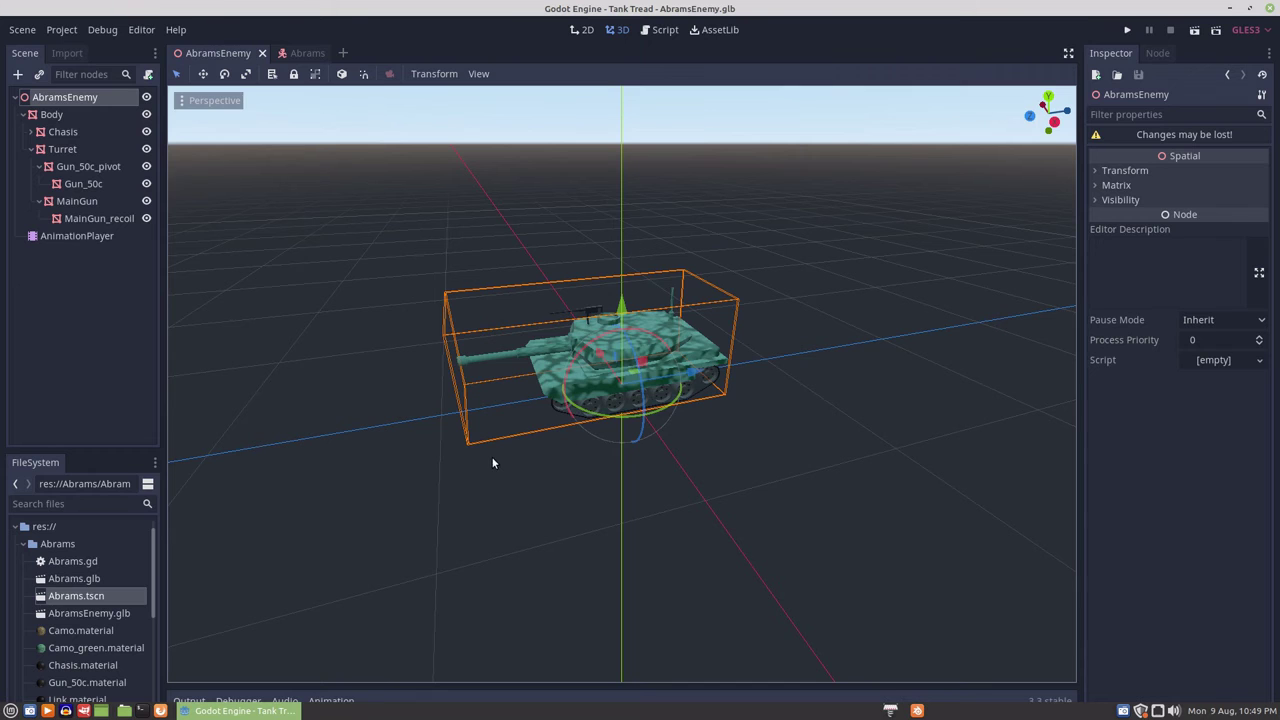
middle_drag(493, 463, 559, 468)
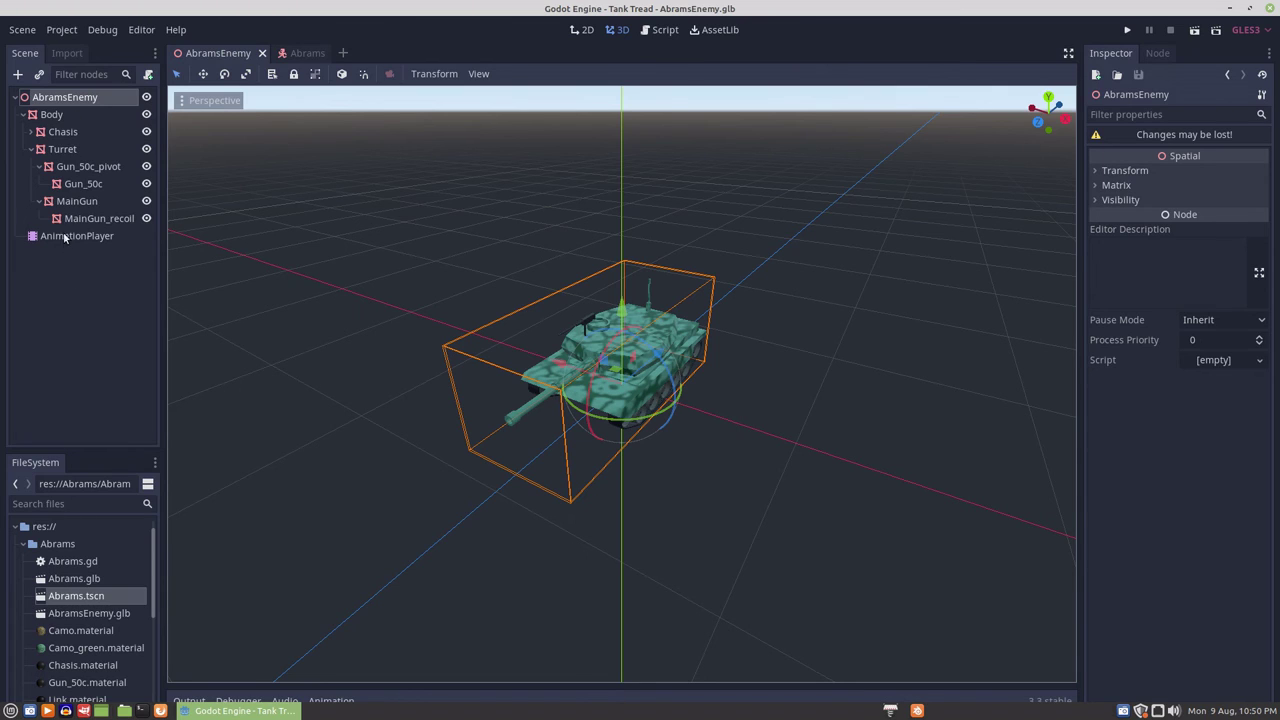
click(297, 53)
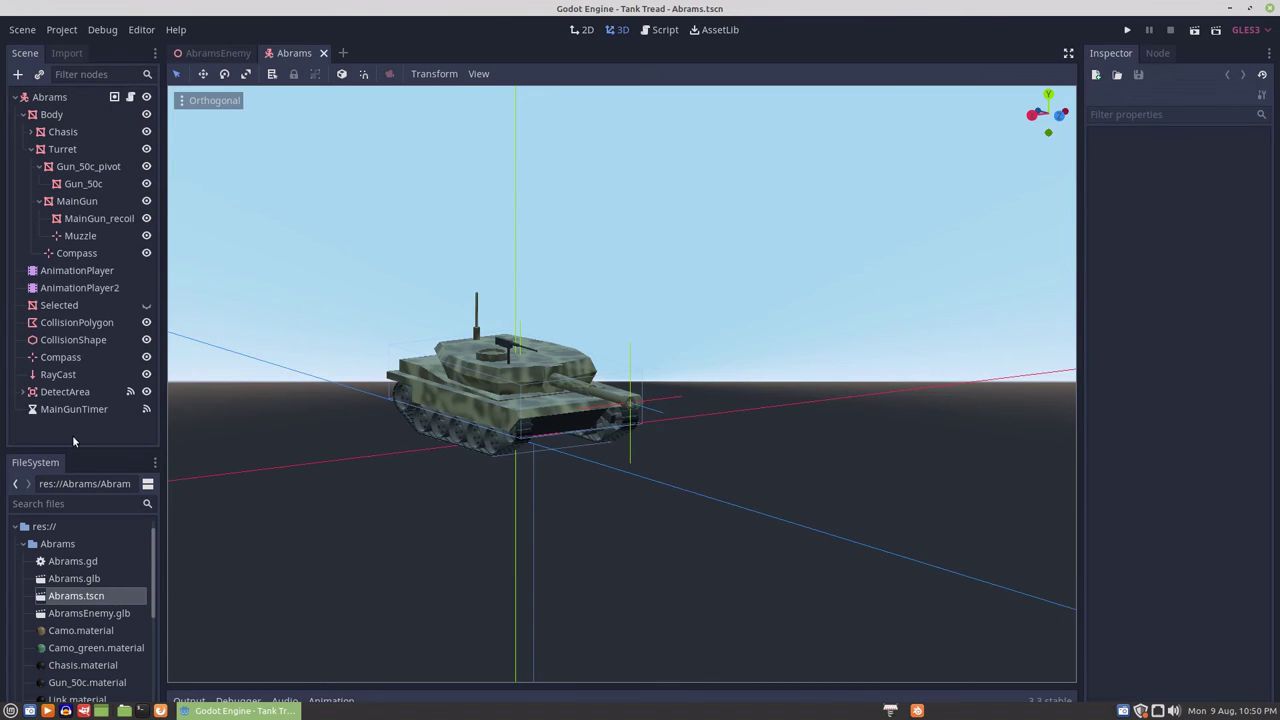